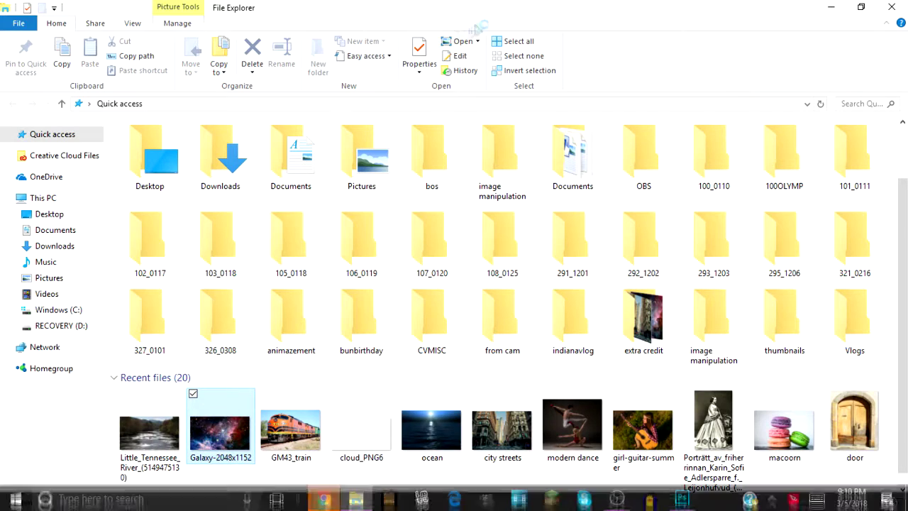
Open the Galaxy-2048x1152 image from the recent files in Photoshop
left_click(327, 500)
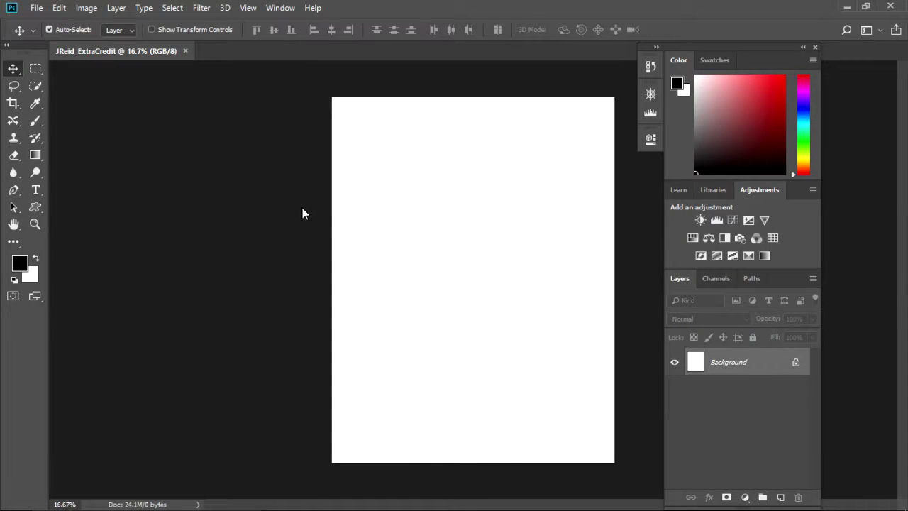
left_click(352, 499)
left_click(149, 430)
left_click(476, 41)
left_click(446, 75)
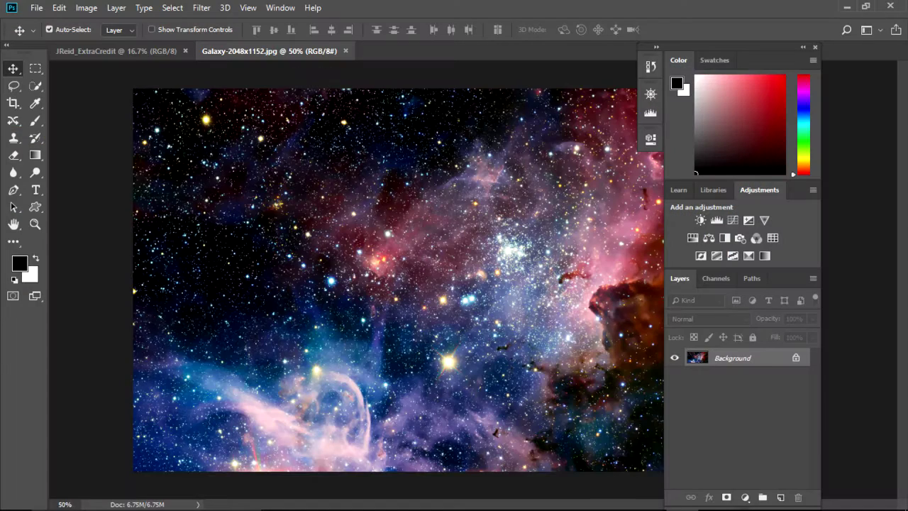
Copy the galaxy image into the upper-left corner of the ExtraCredit document and undo the extra duplicates below it
left_click_drag(146, 56, 448, 144)
left_click_drag(559, 228, 668, 417)
left_click(86, 7)
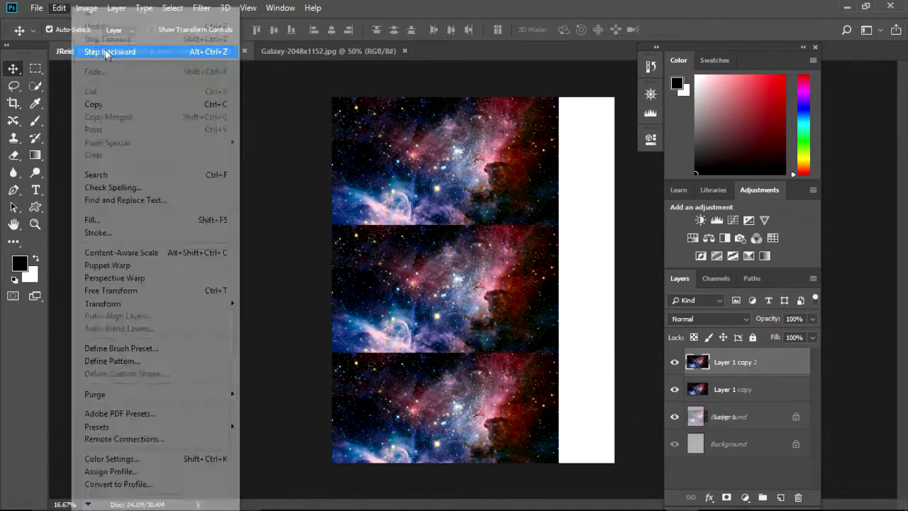
left_click(110, 52)
left_click(110, 52)
Scale the galaxy layer to fill the whole portrait canvas and apply the transformation
left_click(112, 8)
mouse_move(146, 307)
left_click(259, 323)
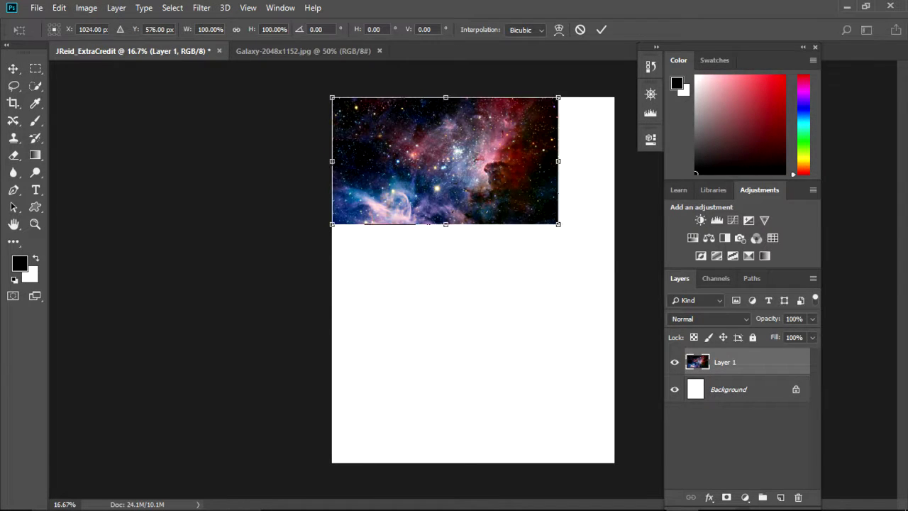
left_click_drag(562, 362, 630, 475)
left_click(7, 83)
left_click(403, 203)
Open the Little_Tennessee_River image from the recent files in Photoshop
mouse_move(585, 505)
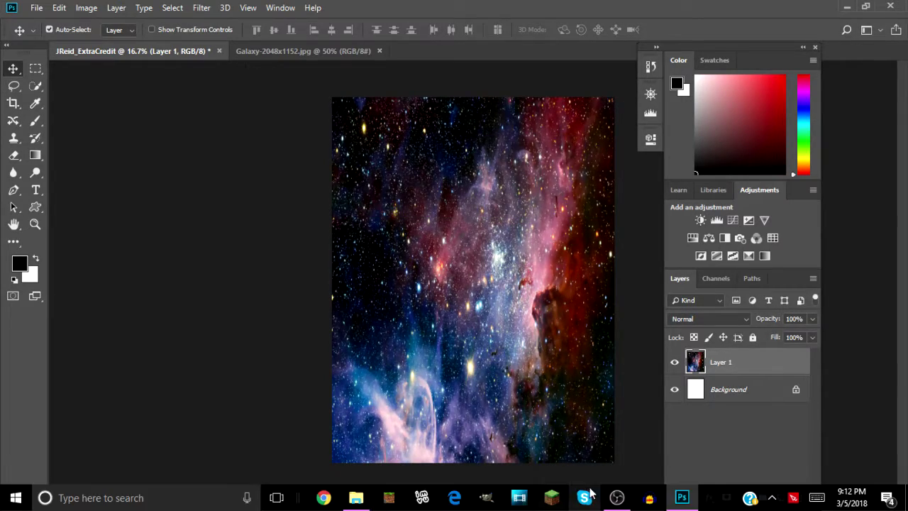
left_click(355, 497)
left_click(219, 434)
left_click(471, 41)
left_click(462, 73)
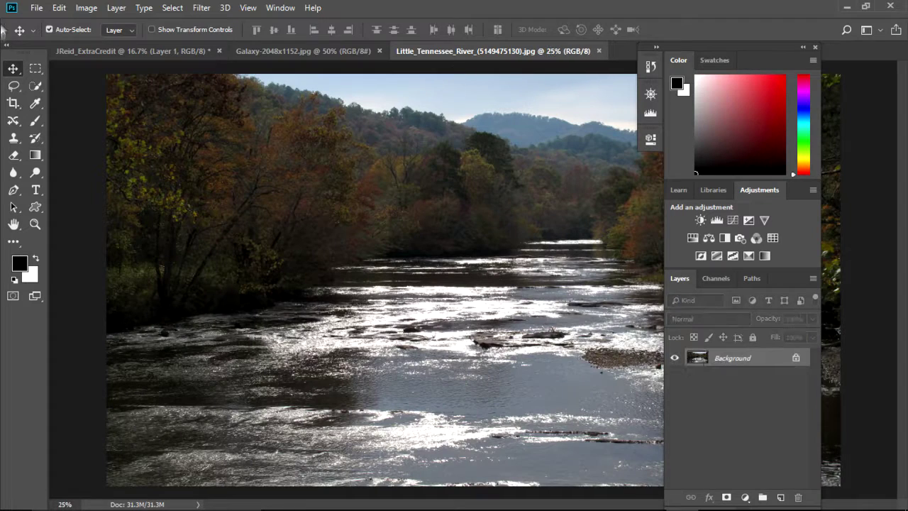
Select the river water with the Lasso tool, following the shoreline and the photo's lower edge
left_click(14, 86)
mouse_move(106, 331)
left_mouse_down()
mouse_move(233, 326)
mouse_move(230, 315)
mouse_move(152, 325)
mouse_move(212, 324)
mouse_move(281, 306)
mouse_move(319, 291)
mouse_move(332, 272)
mouse_move(378, 259)
mouse_move(468, 260)
mouse_move(526, 242)
mouse_move(599, 240)
mouse_move(663, 266)
mouse_move(653, 283)
mouse_move(664, 286)
mouse_move(667, 318)
mouse_move(669, 495)
mouse_move(122, 493)
mouse_move(94, 426)
mouse_move(97, 339)
left_mouse_up()
key("ctrl+z")
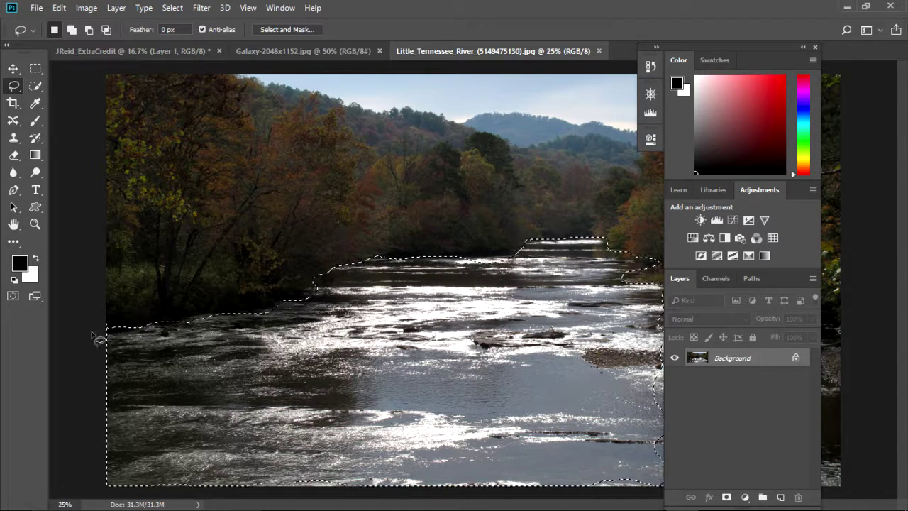
Copy the selected water into the galaxy composite and position it across the lower part of the canvas
key("v")
left_click_drag(369, 305, 437, 411)
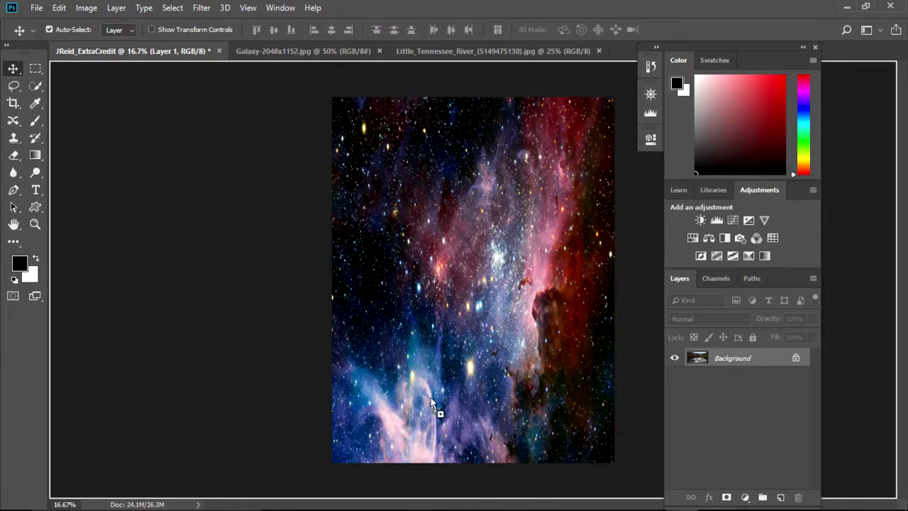
left_click_drag(462, 381, 554, 417)
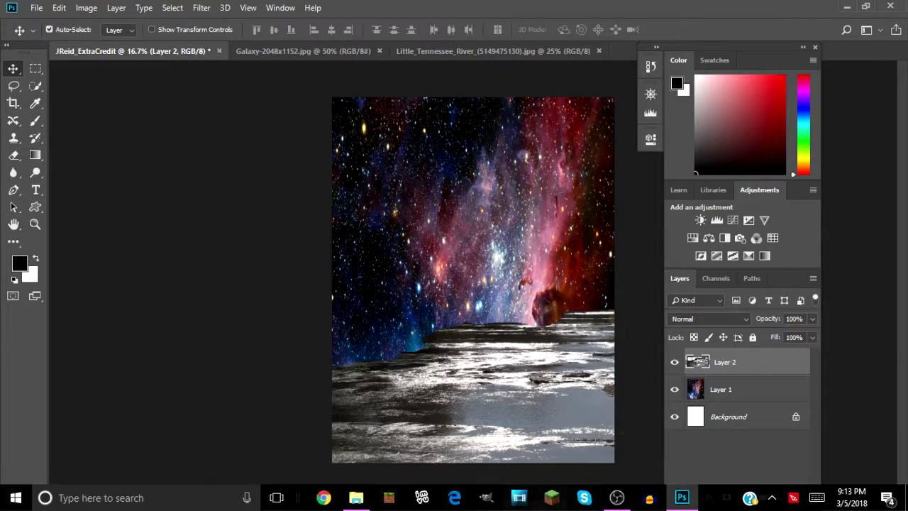
Open the GM43_train image from the recent files in Photoshop
left_click(353, 501)
left_click(301, 437)
left_click(478, 41)
left_click(428, 71)
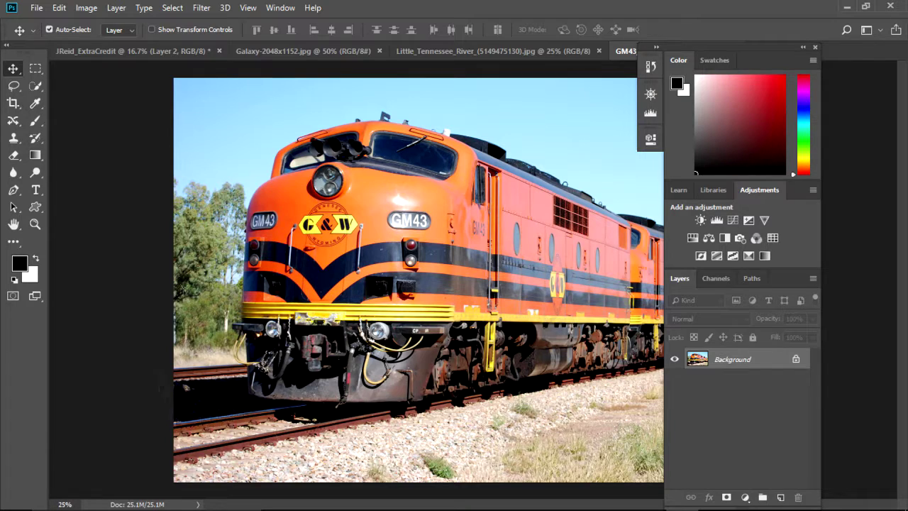
key("l")
mouse_move(174, 424)
left_mouse_down()
mouse_move(287, 405)
mouse_move(246, 383)
mouse_move(233, 333)
mouse_move(248, 210)
mouse_move(287, 154)
left_mouse_up()
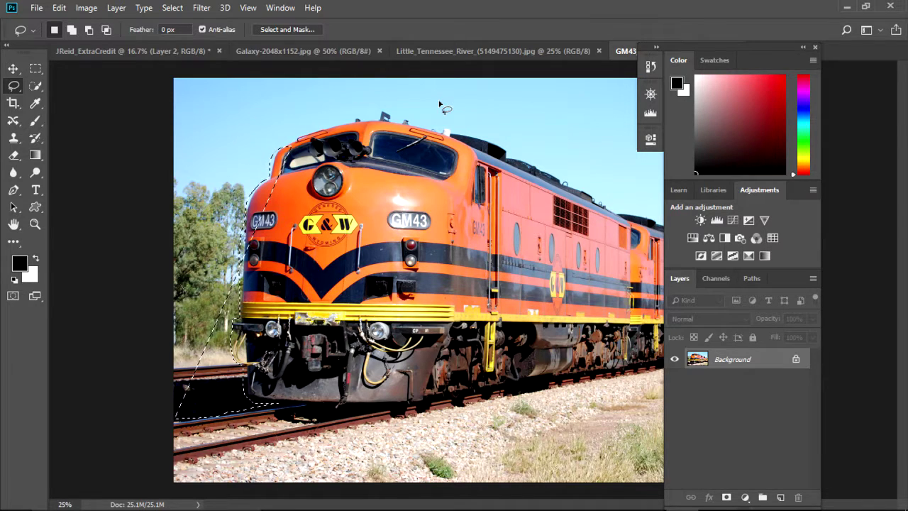
mouse_move(183, 427)
left_mouse_down()
mouse_move(288, 413)
mouse_move(249, 375)
left_mouse_up()
mouse_move(241, 333)
left_mouse_down()
mouse_move(268, 186)
mouse_move(257, 183)
mouse_move(273, 149)
mouse_move(297, 135)
mouse_move(384, 108)
left_mouse_up()
Trace the front and roofline of the locomotive with the Polygonal Lasso tool, starting at the track beside it
right_click(14, 86)
left_click(71, 95)
left_click(176, 421)
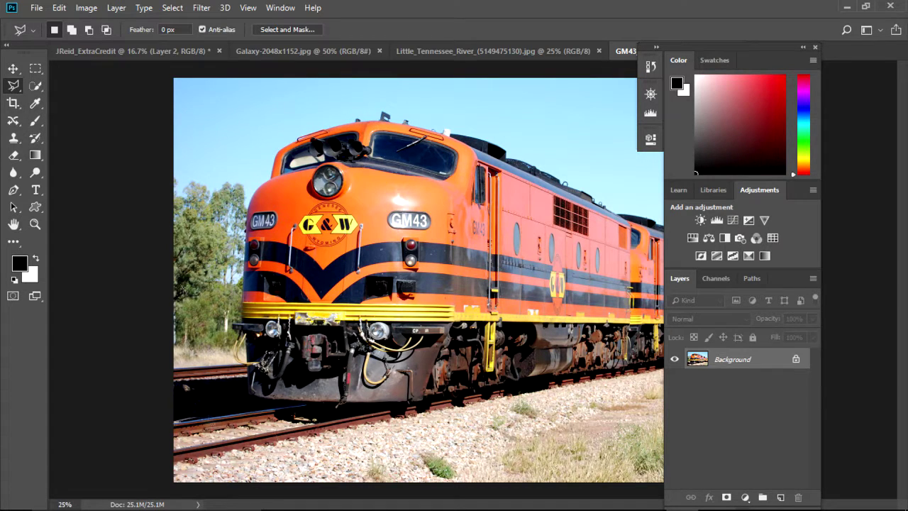
left_click(307, 406)
left_click(246, 395)
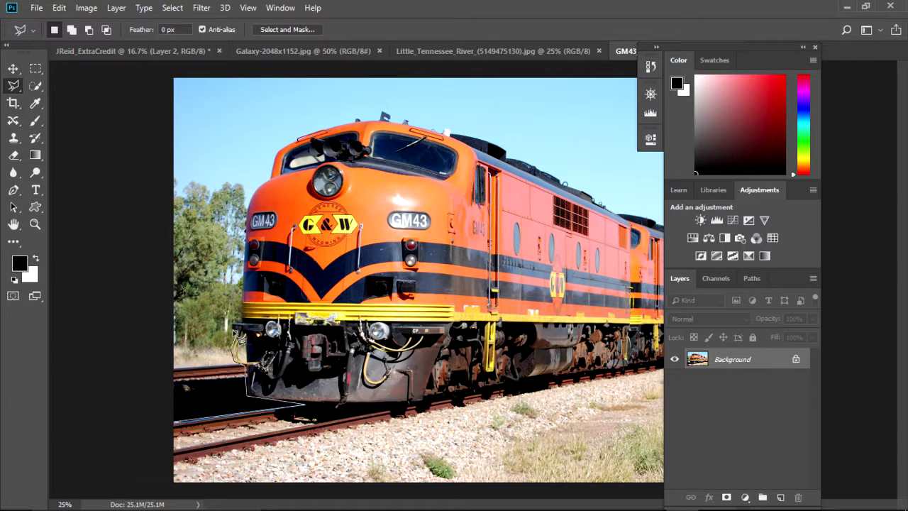
left_click(233, 323)
left_click(243, 322)
left_click(277, 151)
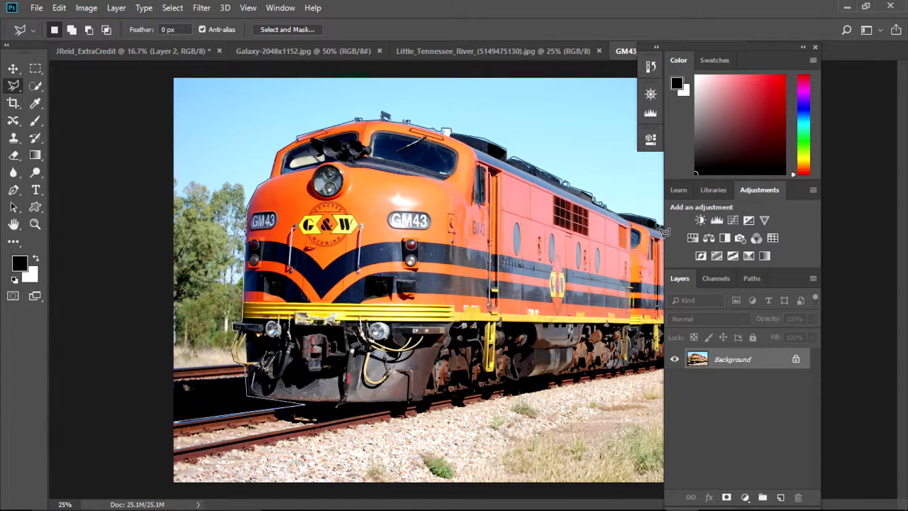
Close the outline beneath the tracks and copy the selected train into the composite, standing over the water
left_click(656, 375)
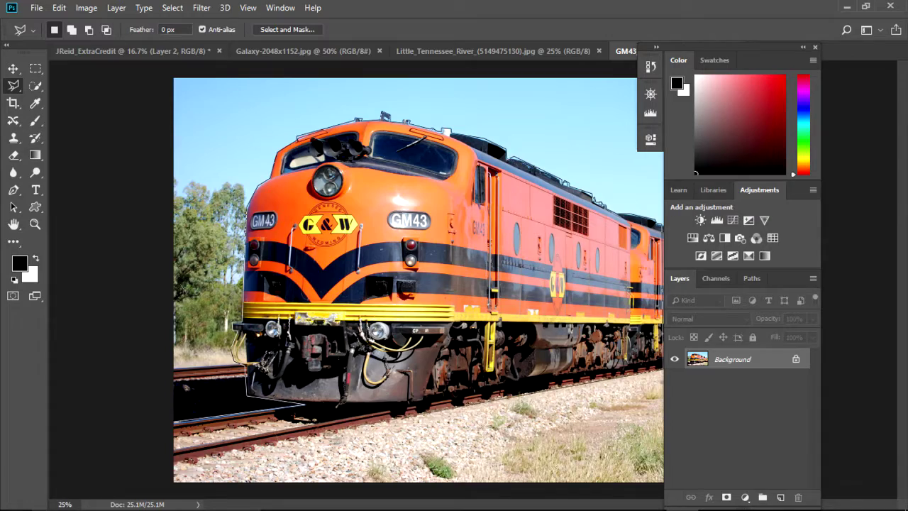
left_click(174, 463)
left_click(174, 421)
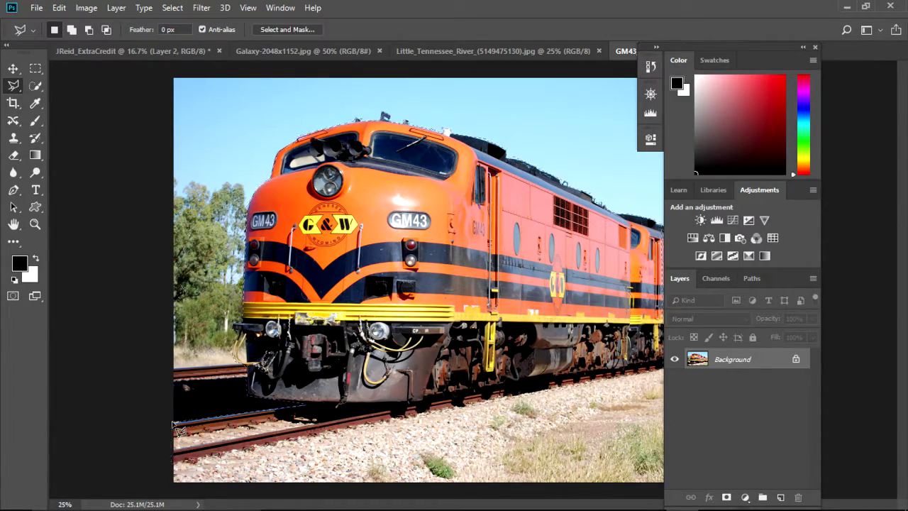
key("v")
mouse_move(482, 272)
left_mouse_down()
mouse_move(110, 41)
mouse_move(541, 330)
mouse_move(541, 354)
left_mouse_up()
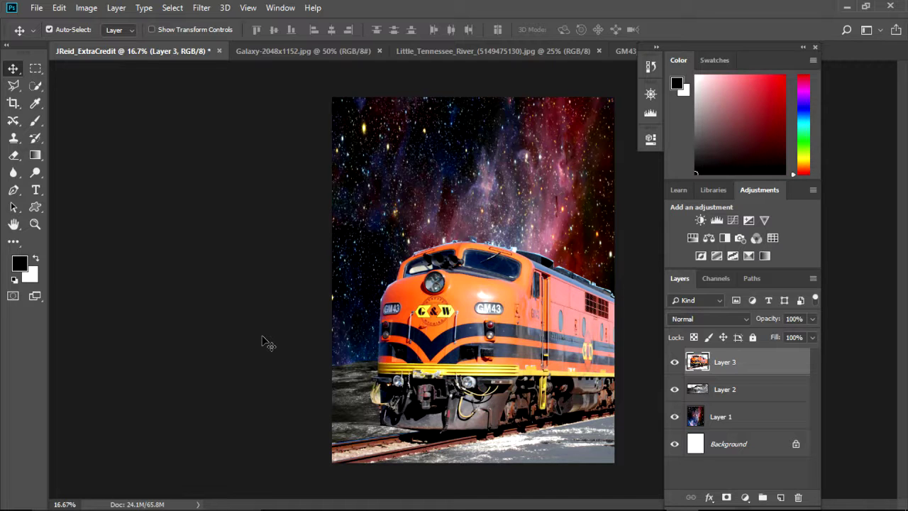
Open the cloud_PNG6 image in Photoshop and copy the cloud into the composite, over the top of the train
left_click(352, 504)
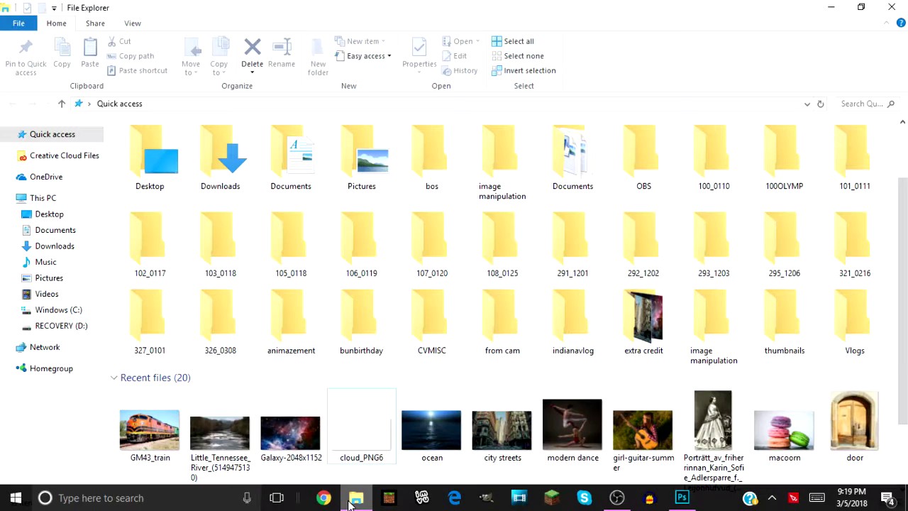
double_click(363, 434)
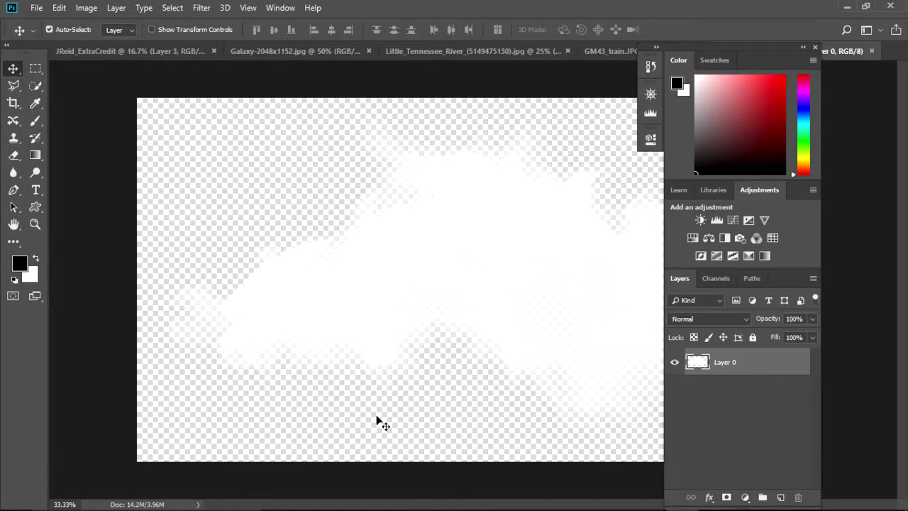
left_click_drag(367, 294, 476, 283)
Free-transform the cloud layer to 101.21% width and 163.32% height and position it over the train
left_click(59, 7)
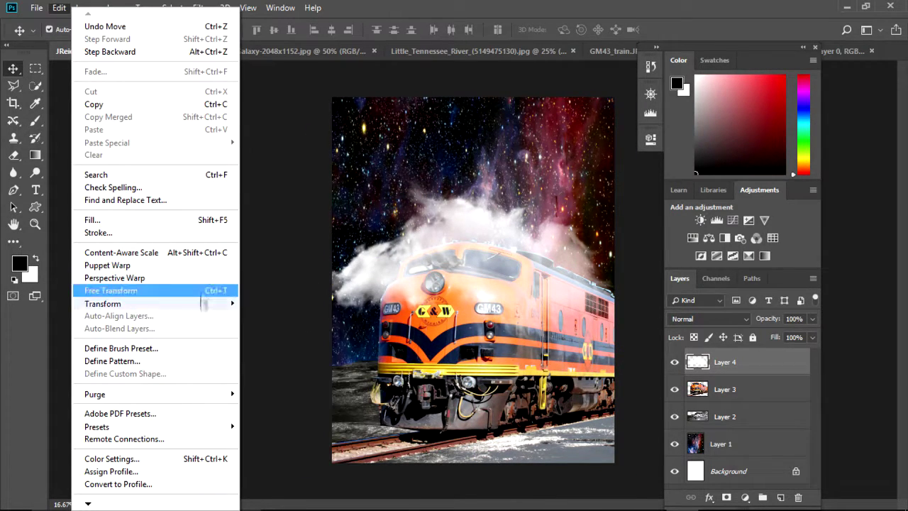
left_click(111, 290)
left_click_drag(300, 175, 298, 65)
left_click_drag(478, 195, 482, 237)
Open the modern dance image in Photoshop, applying the pending cloud transformation
left_click(356, 499)
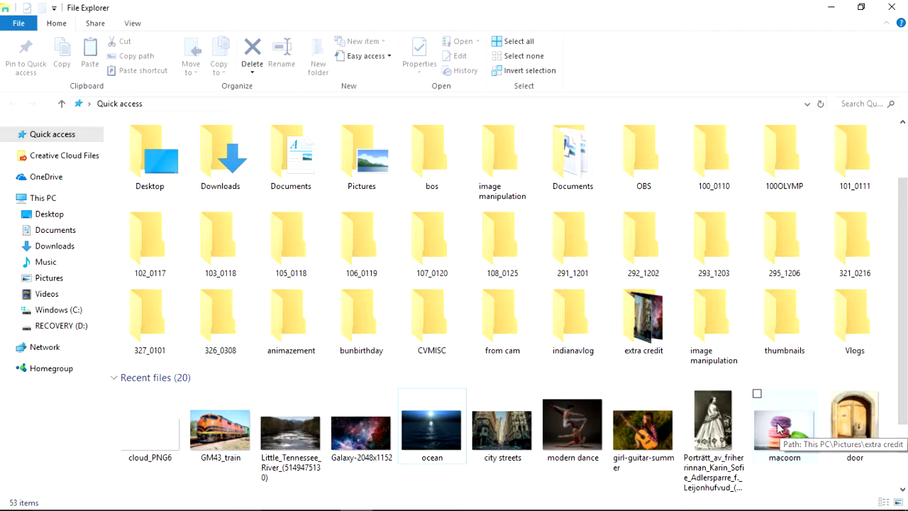
left_click(572, 426)
left_click(454, 41)
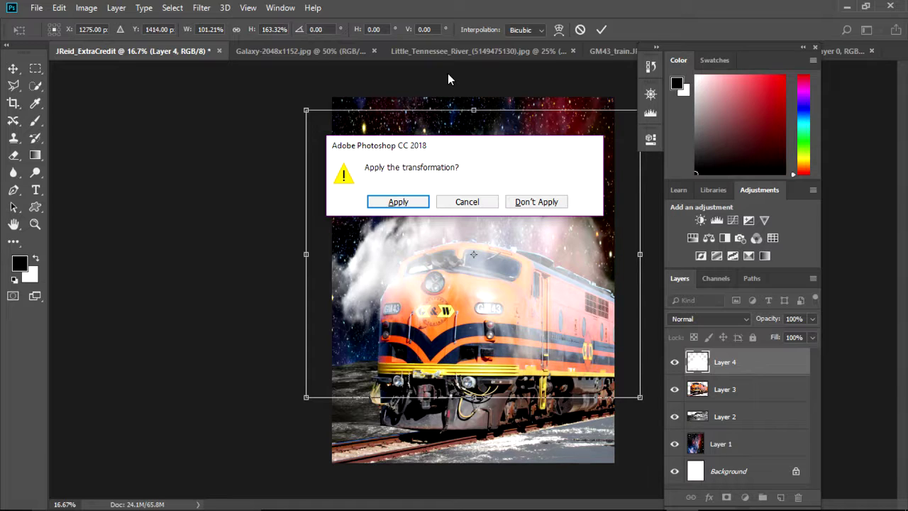
left_click(400, 203)
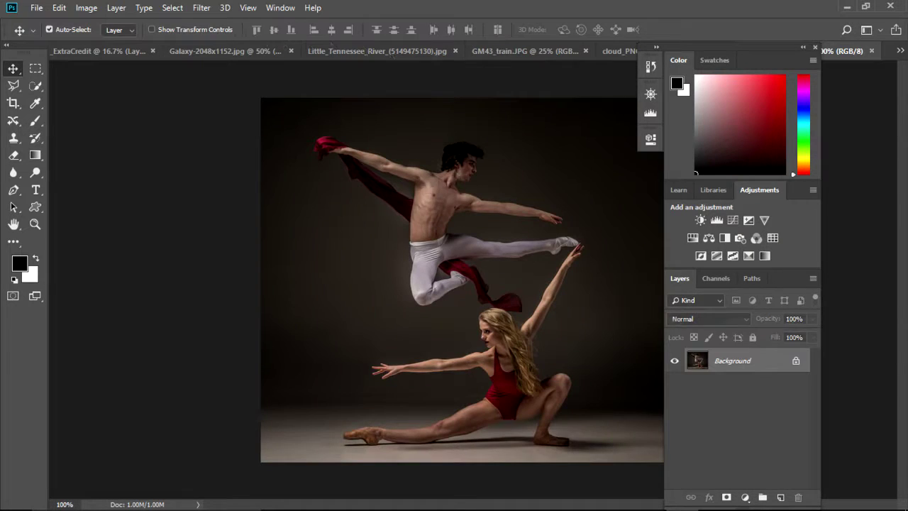
Add a black solid color fill layer, unlock the dancers' background layer and place it above the fill
key("l")
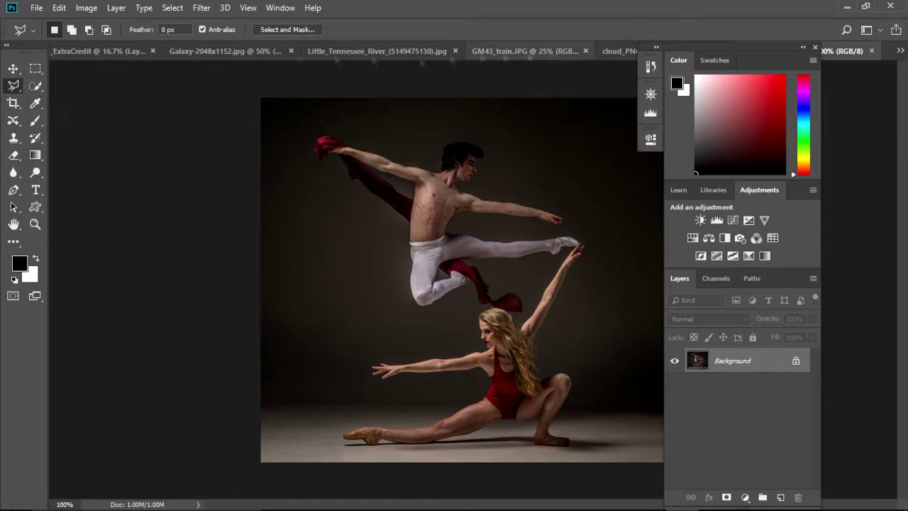
left_click(248, 8)
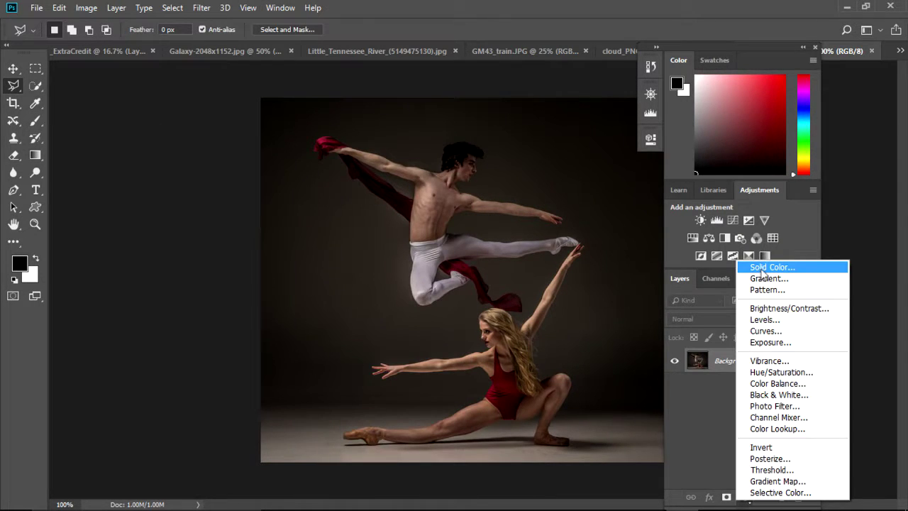
left_click(754, 264)
left_click_drag(463, 238, 463, 189)
left_click(581, 94)
left_click(796, 389)
left_click_drag(736, 402, 736, 360)
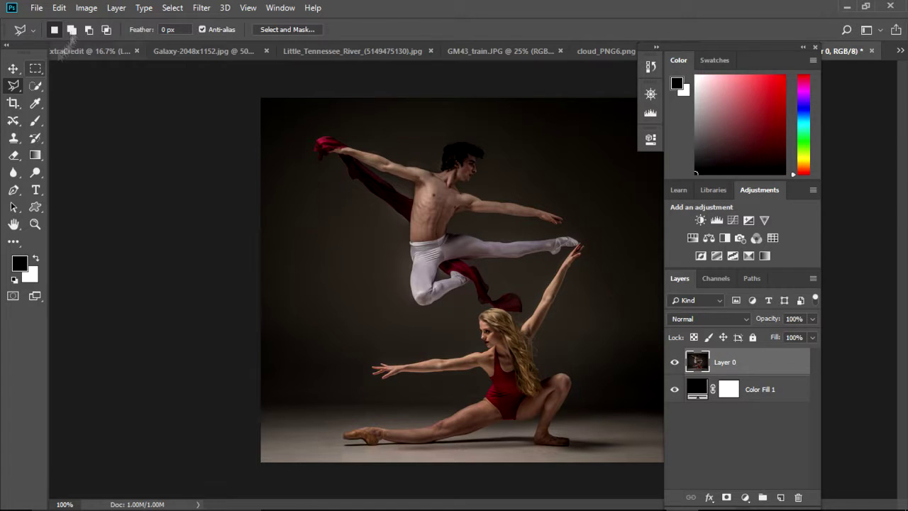
Start Select and Mask on the dancers layer and set the preview transparency to 44%
left_click(87, 7)
mouse_move(173, 8)
left_click(199, 183)
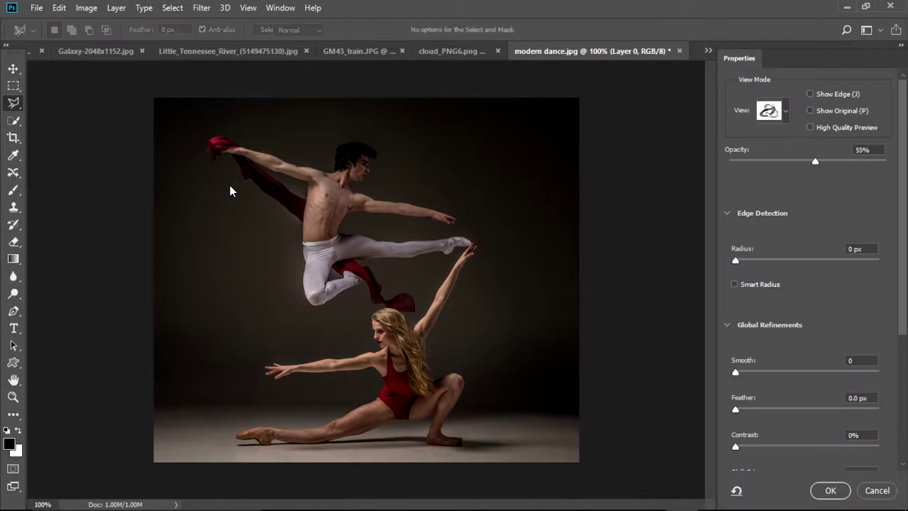
left_click_drag(828, 168, 797, 161)
Add both dancers and the red scarf to the selection by brushing over their bodies with Quick Selection
left_click_drag(224, 151, 458, 224)
left_click_drag(351, 174, 356, 148)
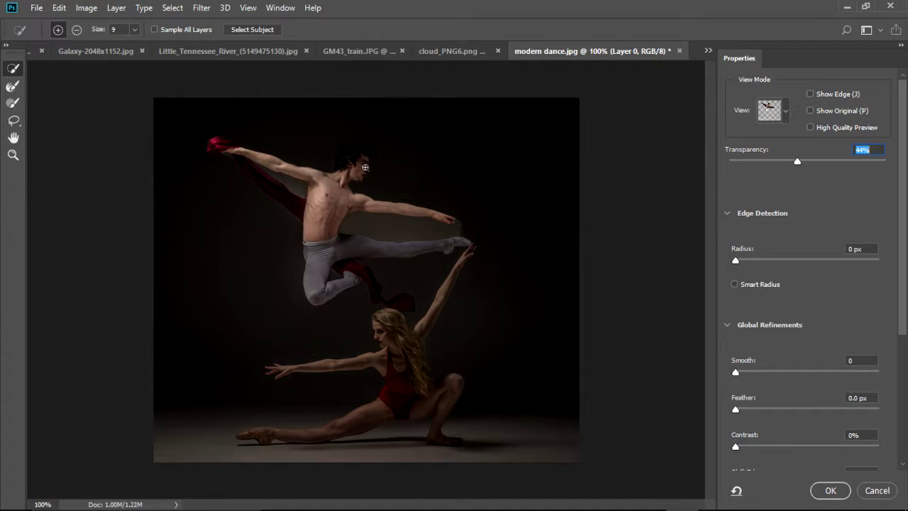
mouse_move(321, 252)
left_mouse_down()
mouse_move(333, 291)
mouse_move(351, 264)
left_mouse_up()
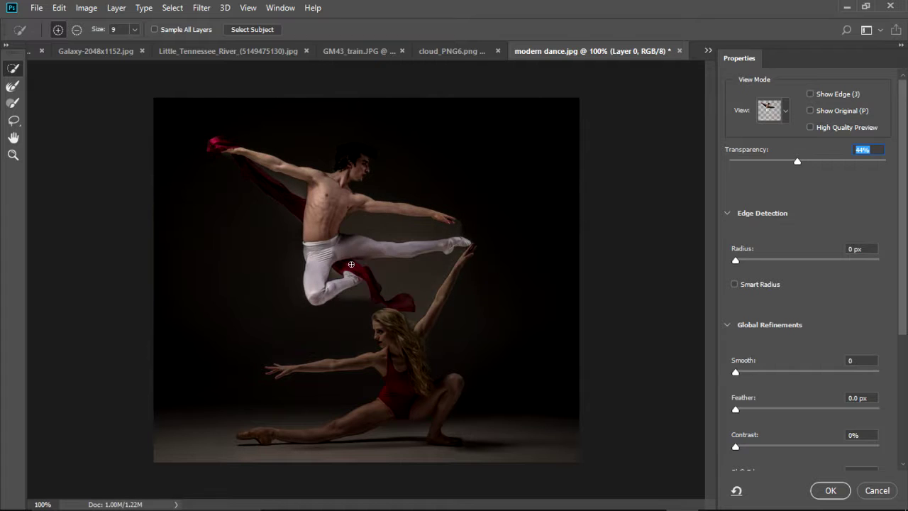
left_click_drag(401, 356, 394, 378)
mouse_move(395, 416)
left_mouse_down()
mouse_move(333, 433)
mouse_move(234, 438)
mouse_move(279, 434)
mouse_move(230, 224)
mouse_move(252, 416)
mouse_move(326, 405)
left_mouse_up()
Subtract the dark backdrop and floor around the dancers from the selection with the Quick Selection brush
left_click(13, 86)
left_click(13, 68)
left_click(77, 29)
mouse_move(156, 460)
left_mouse_down()
mouse_move(188, 428)
mouse_move(214, 360)
mouse_move(201, 234)
left_mouse_up()
mouse_move(214, 465)
left_mouse_down()
mouse_move(232, 453)
mouse_move(401, 443)
mouse_move(409, 435)
mouse_move(393, 426)
mouse_move(436, 421)
left_mouse_up()
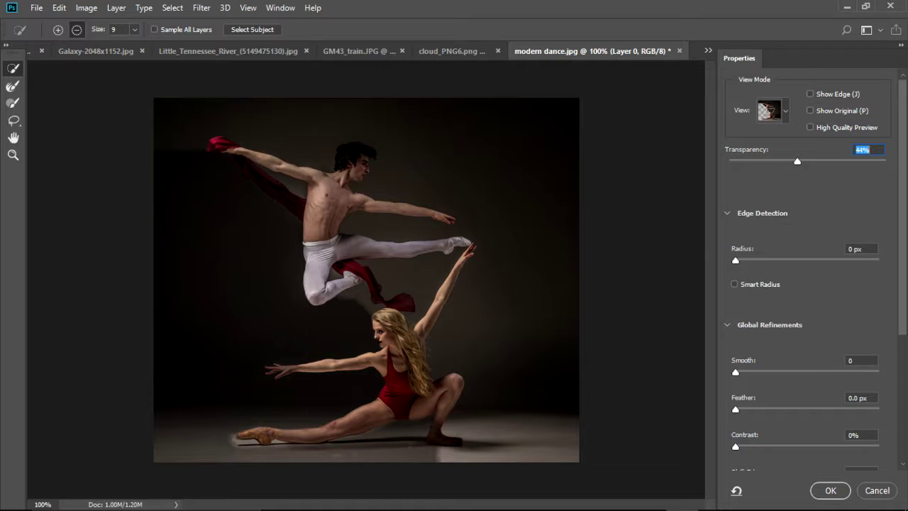
mouse_move(475, 460)
left_mouse_down()
mouse_move(529, 450)
mouse_move(568, 419)
mouse_move(450, 415)
mouse_move(481, 363)
mouse_move(464, 303)
mouse_move(542, 169)
mouse_move(489, 146)
left_mouse_up()
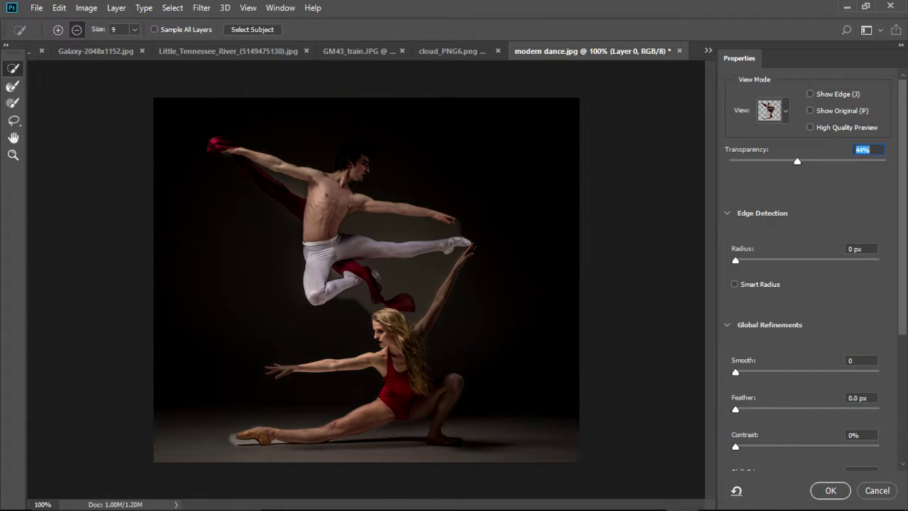
Subtract the backdrop near the hanging scarf, between the man's arm and leg, and beneath his raised arm
left_click_drag(362, 264, 391, 264)
left_click_drag(348, 222, 450, 230)
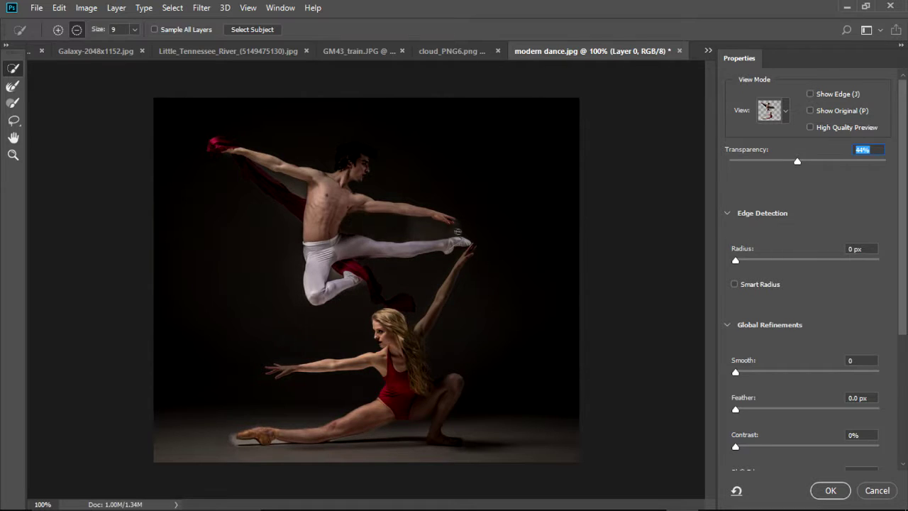
mouse_move(293, 186)
left_mouse_down()
mouse_move(264, 174)
mouse_move(277, 190)
left_mouse_up()
Add the woman's bent leg and raised arm back to the selection
left_click(58, 29)
mouse_move(415, 412)
left_mouse_down()
mouse_move(455, 386)
mouse_move(440, 442)
mouse_move(434, 400)
mouse_move(439, 393)
mouse_move(458, 450)
mouse_move(441, 446)
mouse_move(454, 426)
left_mouse_up()
mouse_move(418, 341)
left_mouse_down()
mouse_move(427, 368)
mouse_move(418, 353)
mouse_move(469, 247)
mouse_move(412, 247)
left_mouse_up()
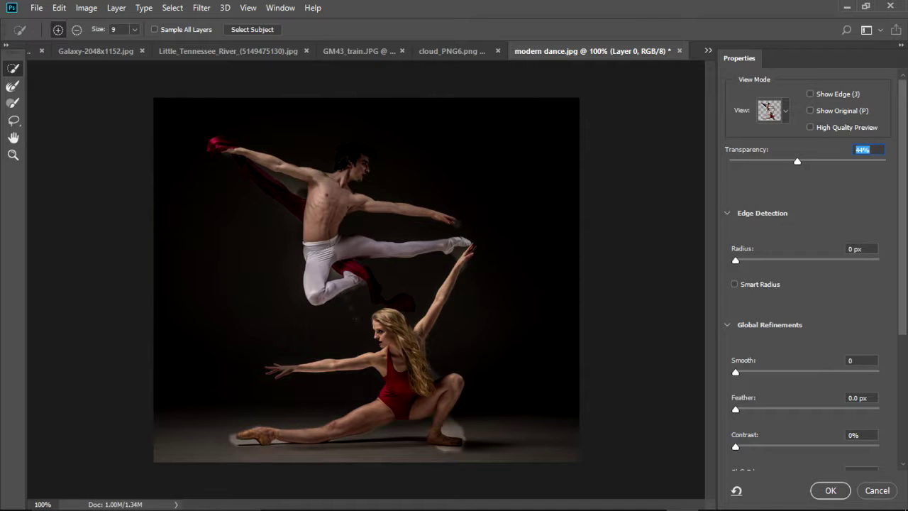
Subtract the floor around the foot of the woman's bent leg from the selection with a size 3 Quick Selection brush
left_click(77, 30)
key("ctrl+space")
left_click(452, 422, "ctrl")
left_click(452, 423, "ctrl")
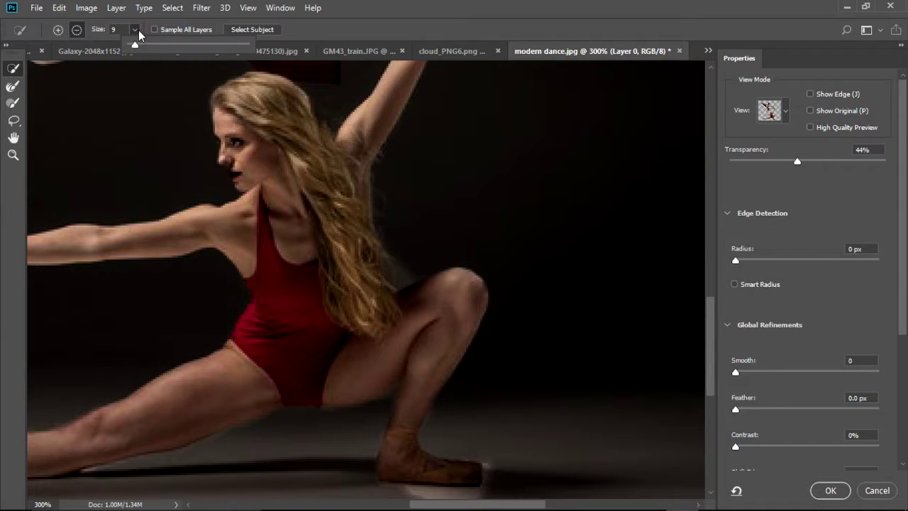
left_click(134, 29)
left_click_drag(412, 487, 479, 487)
left_click(57, 30)
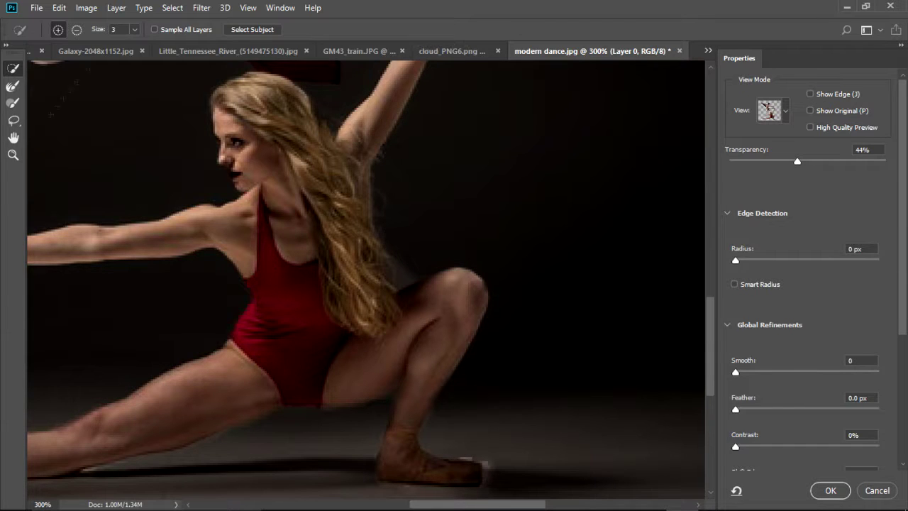
Output the dancers' selection as a new layer with a layer mask
left_click(14, 155)
left_click(71, 29)
left_click(298, 242)
left_click(298, 241)
left_click(297, 241)
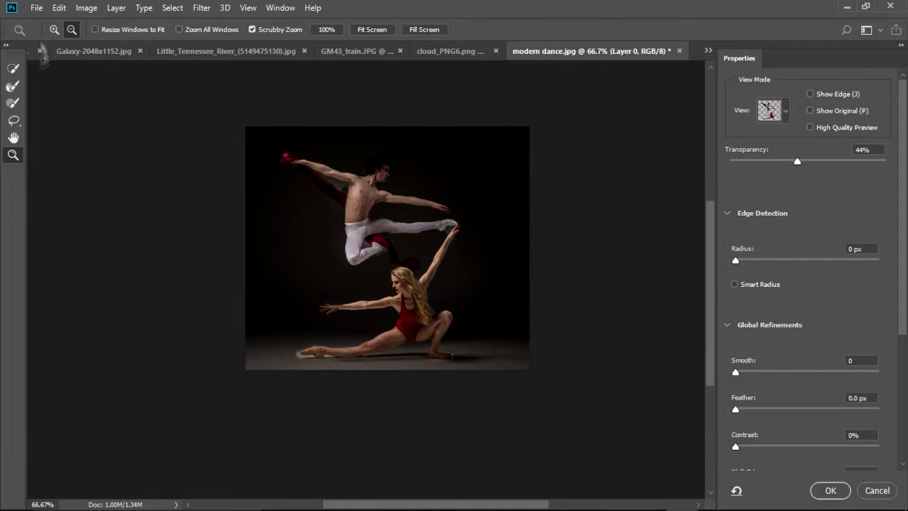
left_click(54, 29)
left_click(449, 225)
left_click(449, 224)
left_click(448, 224)
left_click(13, 68)
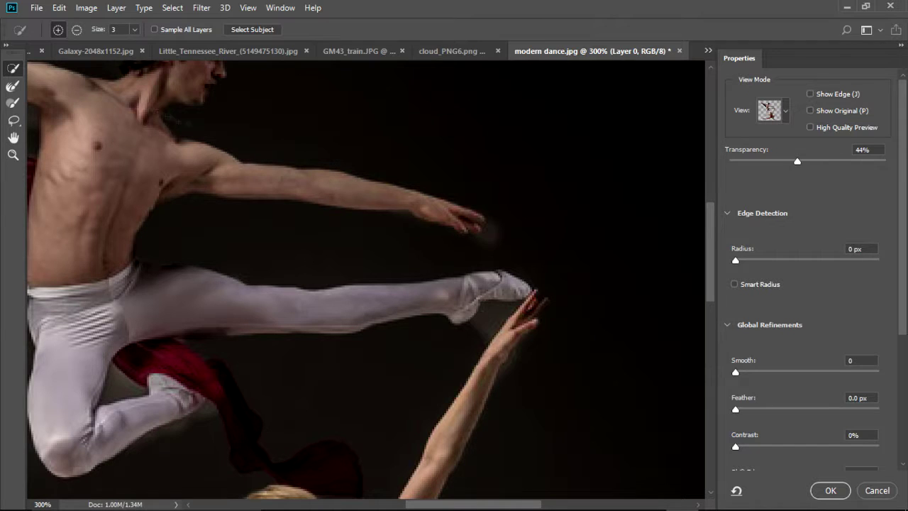
left_click(76, 30)
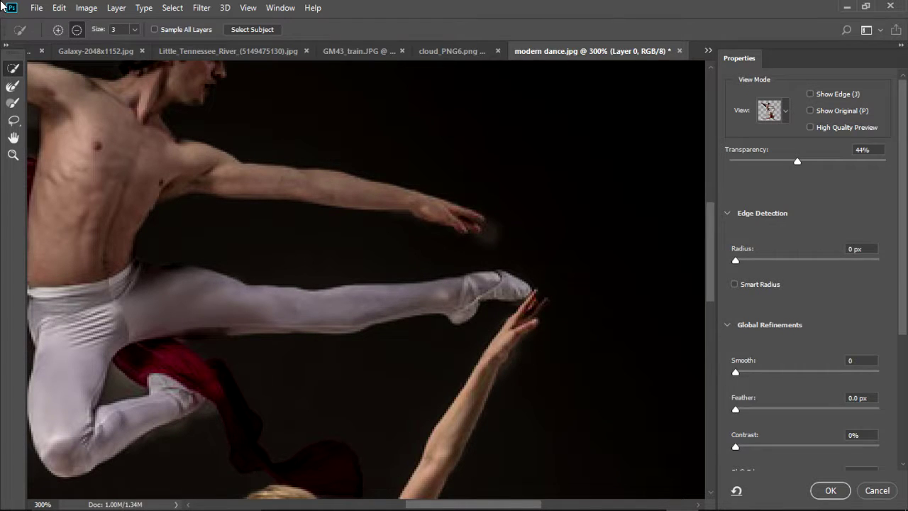
scroll(823, 437, "down", 5)
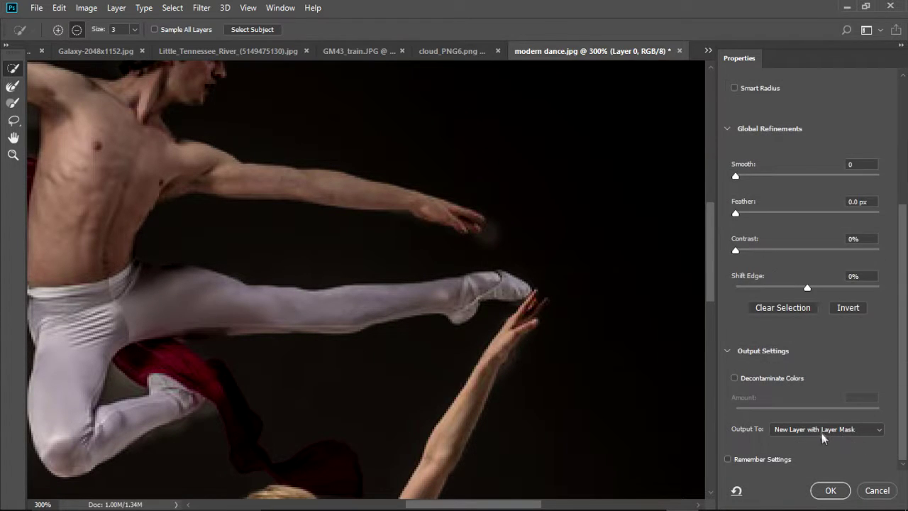
left_click(831, 490)
Reopen Select and Mask on the masked copy and brush the scarf hanging beneath the man's raised arm into the selection
left_click(34, 225)
left_click(71, 30)
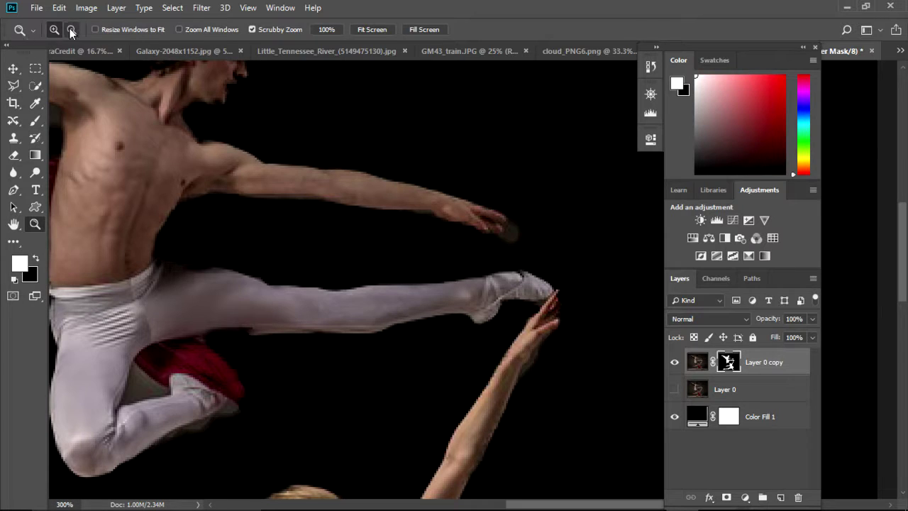
left_click(145, 188)
left_click(144, 188)
left_click(172, 7)
left_click(206, 181)
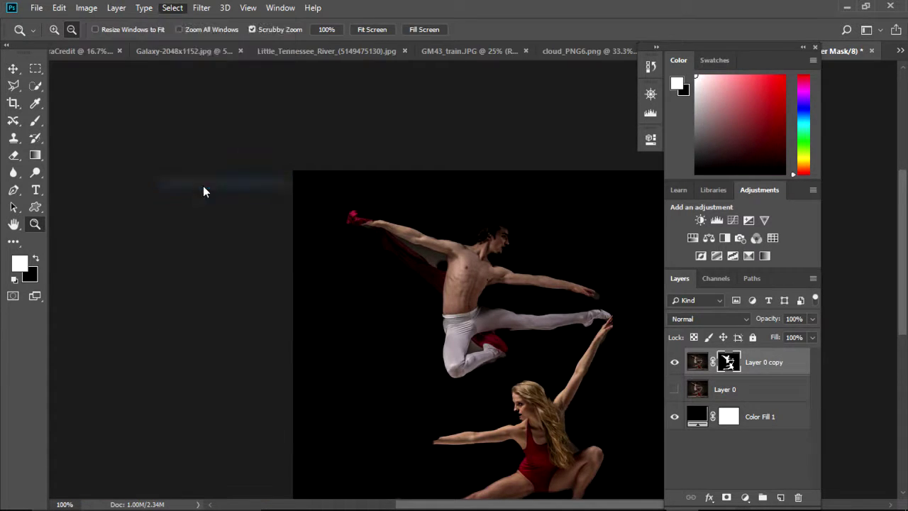
left_click_drag(299, 226, 216, 158)
key("alt")
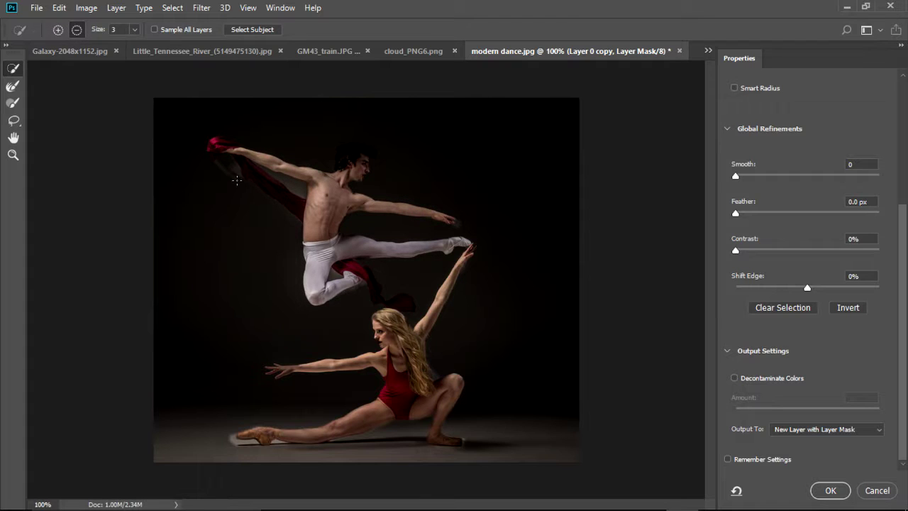
Subtract leftover backdrop between the upper scarf and the man's arm, beside his outstretched hand, and inside his bent leg
left_click(58, 30)
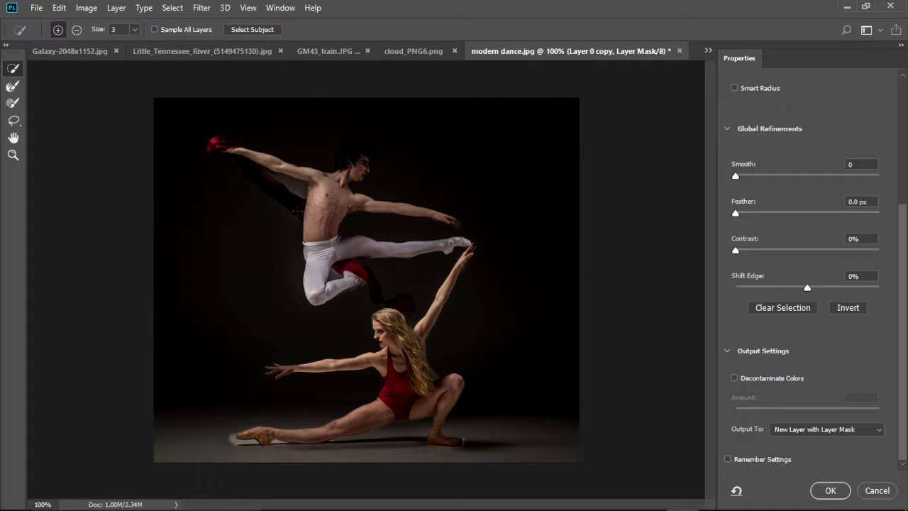
left_click(77, 34)
key("z")
left_click(319, 199, "alt")
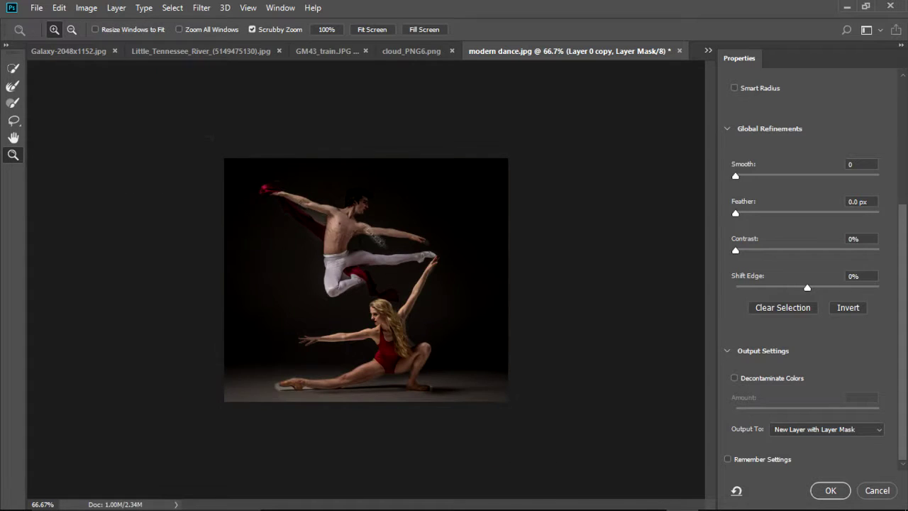
left_click(320, 199)
left_click(320, 198)
key("r")
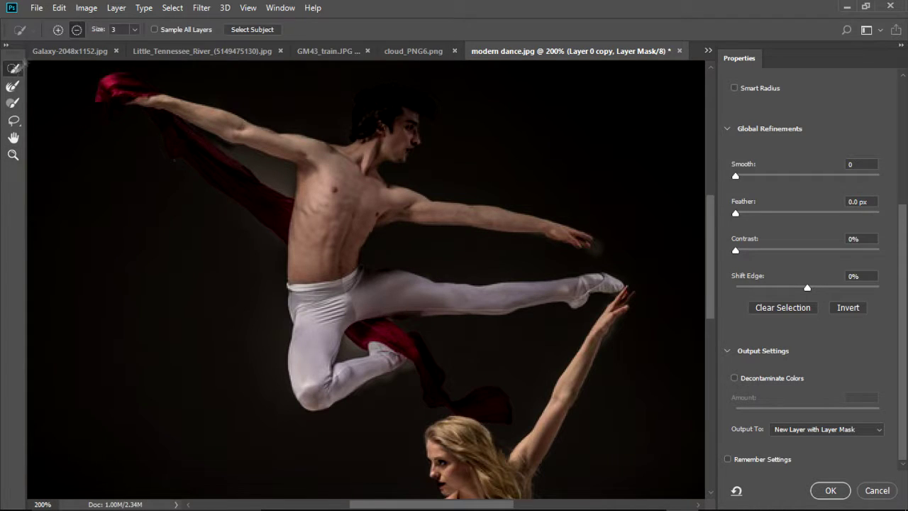
key("alt")
mouse_move(280, 164)
left_mouse_down()
mouse_move(218, 147)
mouse_move(286, 190)
left_mouse_up()
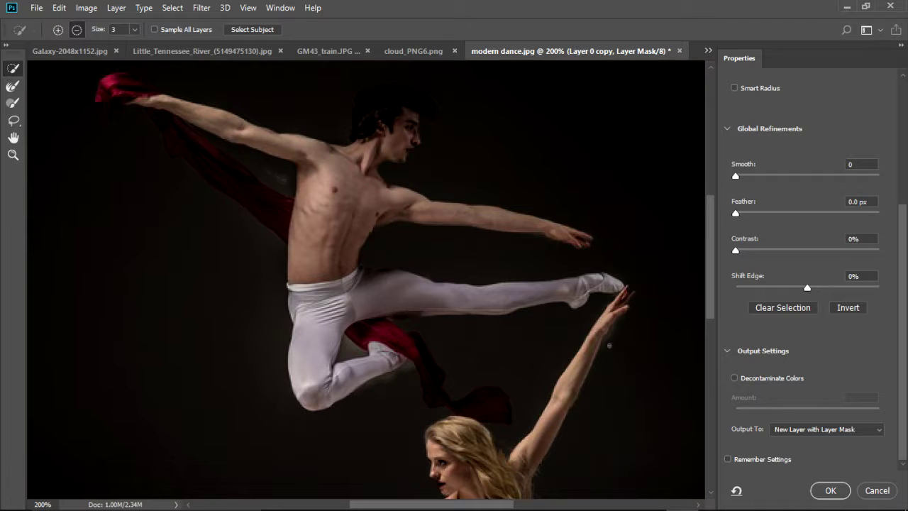
left_click(58, 29)
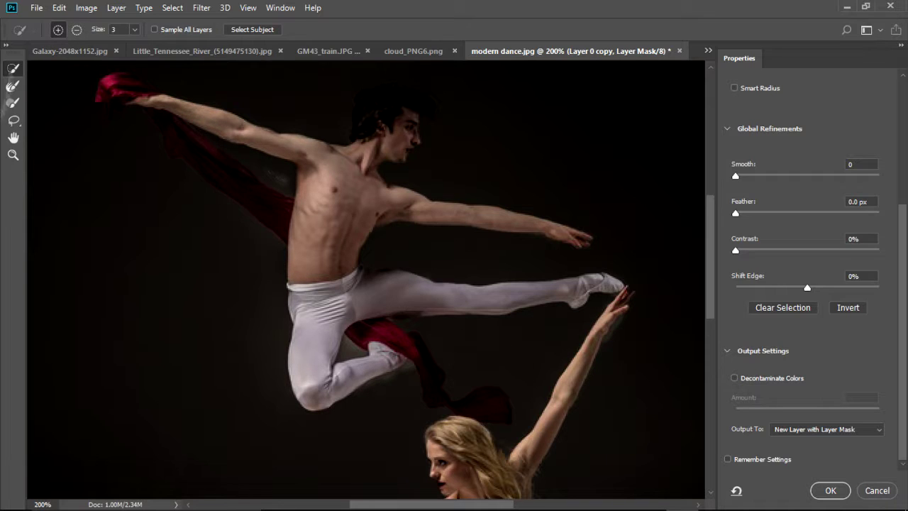
left_click(77, 30)
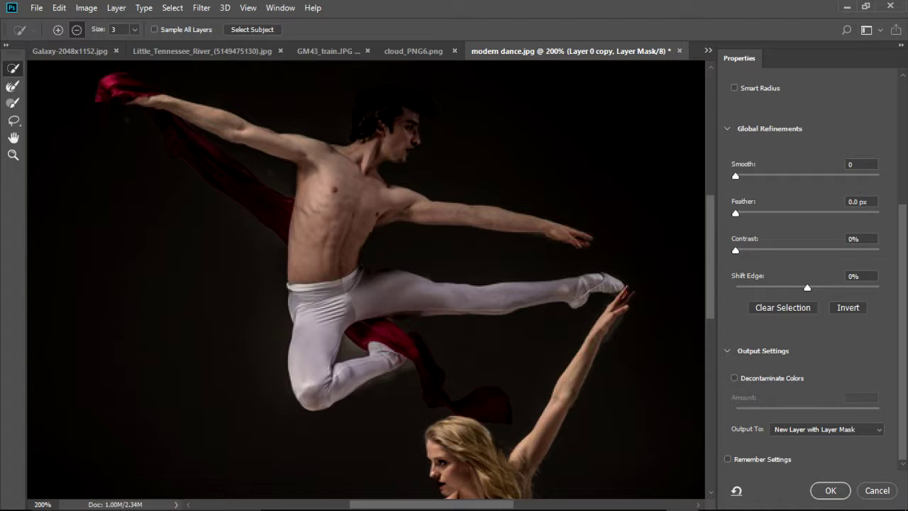
left_click(342, 357)
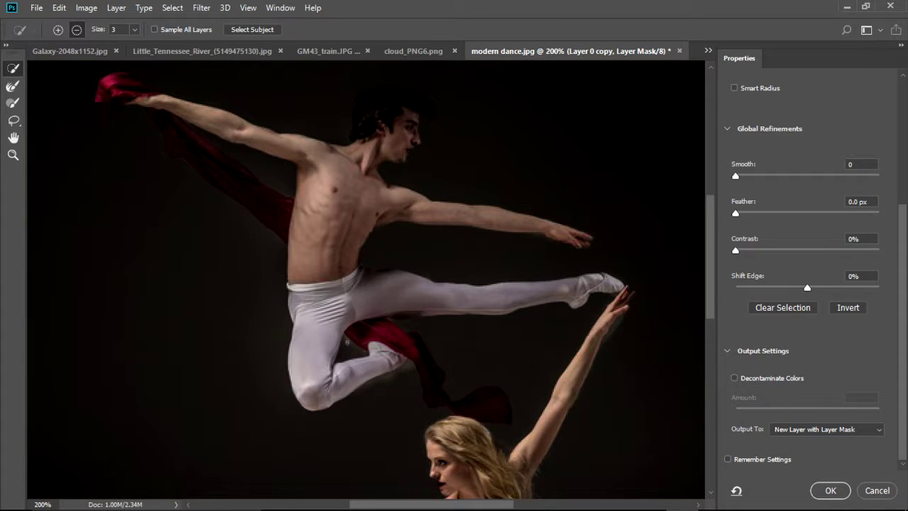
Add the dark lower end of the scarf, above the woman's head, to the selection
left_click(58, 30)
left_click_drag(445, 403, 486, 408)
left_click_drag(429, 364, 444, 378)
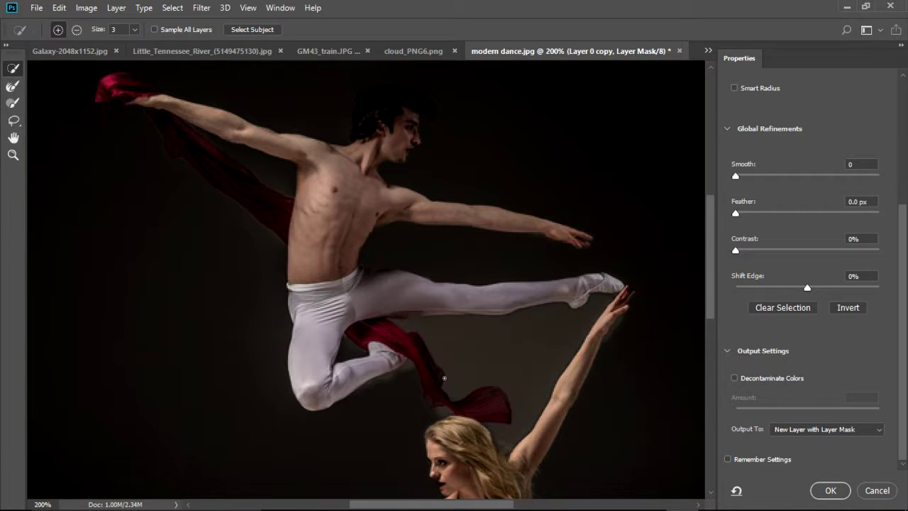
Subtract the backdrop between the man's leg, the lower scarf and the woman's arm, and add the man's arms back
key("alt")
left_click_drag(393, 321, 522, 349)
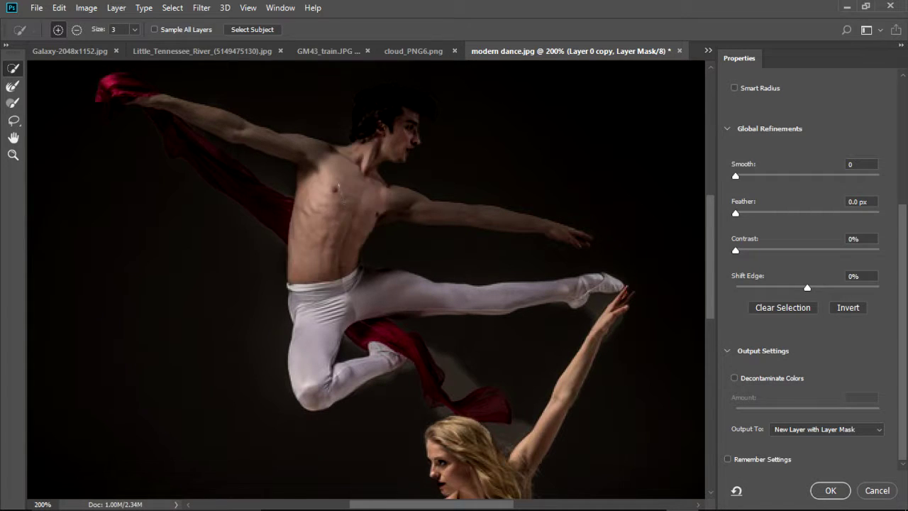
left_click(395, 204)
key("alt")
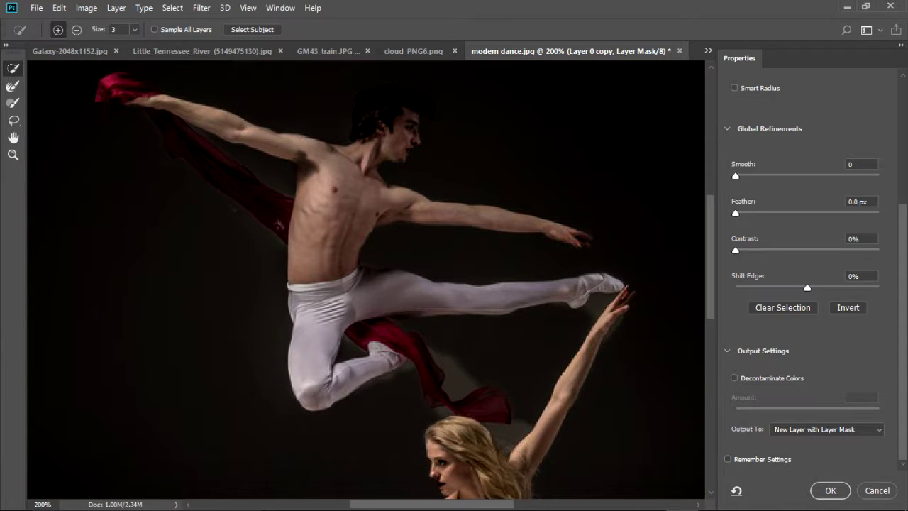
left_click(305, 174)
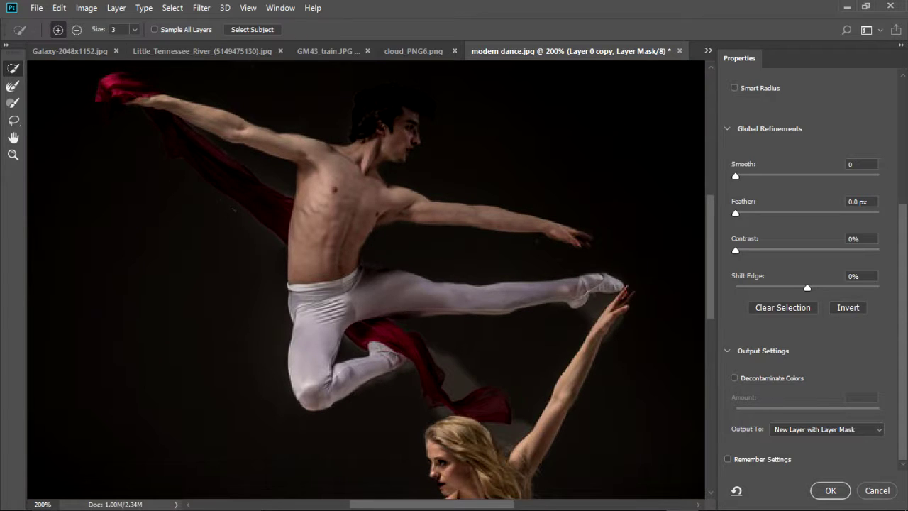
Subtract leftover backdrop under the man's extended foot, beside the lower scarf, and above the woman's shoulder
key("alt")
left_click_drag(611, 294, 592, 296)
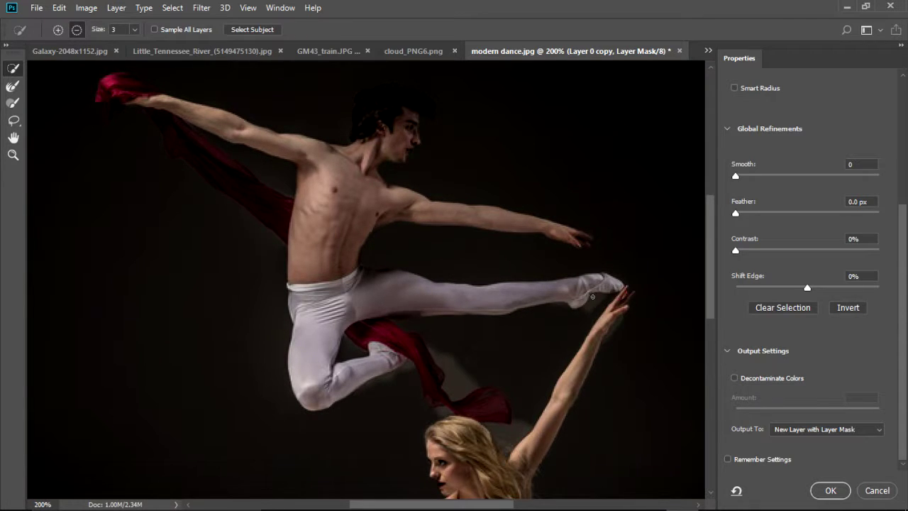
left_click_drag(456, 393, 454, 365)
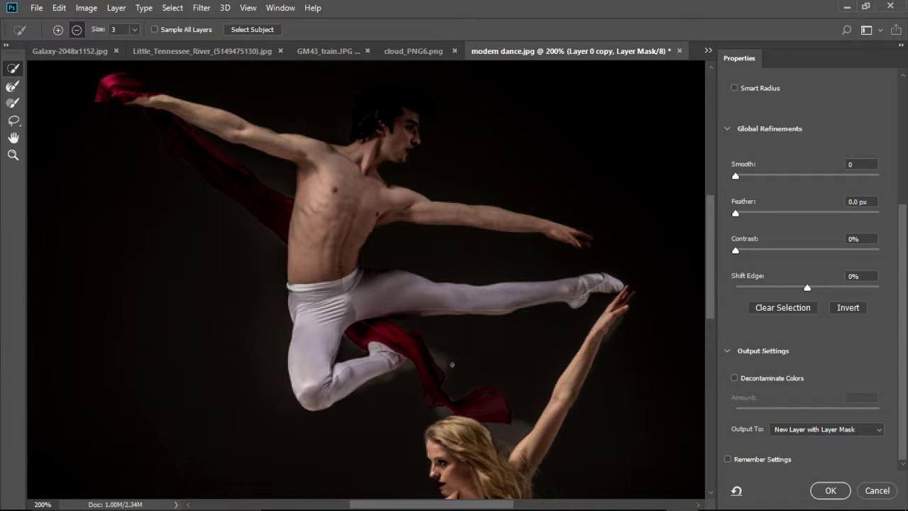
left_click_drag(501, 429, 510, 440)
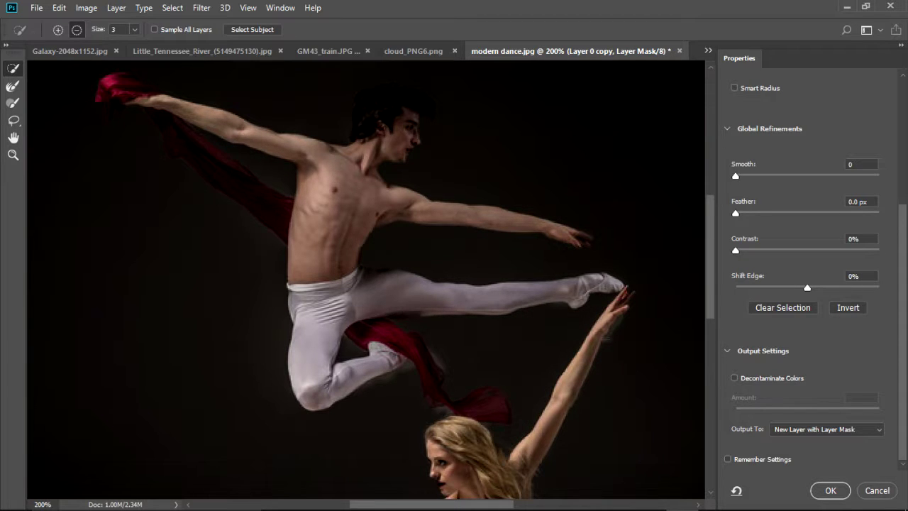
Subtract the floor around the woman's extended foot and add her outstretched leg and hand back to the selection
left_click_drag(710, 281, 711, 381)
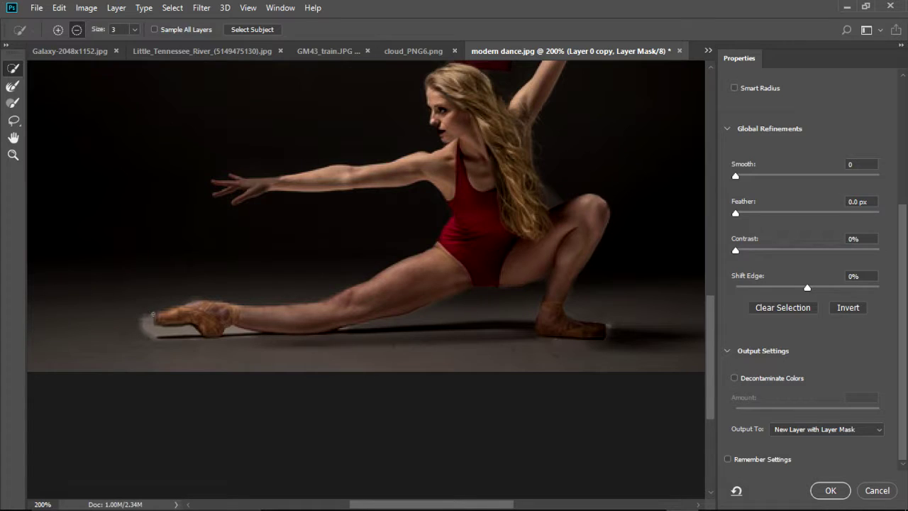
mouse_move(162, 330)
left_mouse_down()
mouse_move(205, 341)
mouse_move(229, 338)
left_mouse_up()
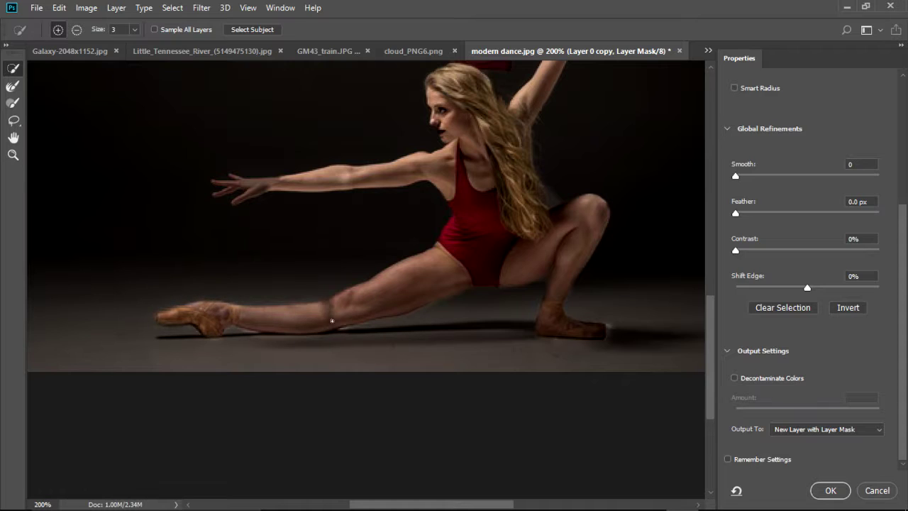
mouse_move(273, 186)
left_mouse_down()
mouse_move(245, 188)
mouse_move(280, 178)
left_mouse_up()
key("alt")
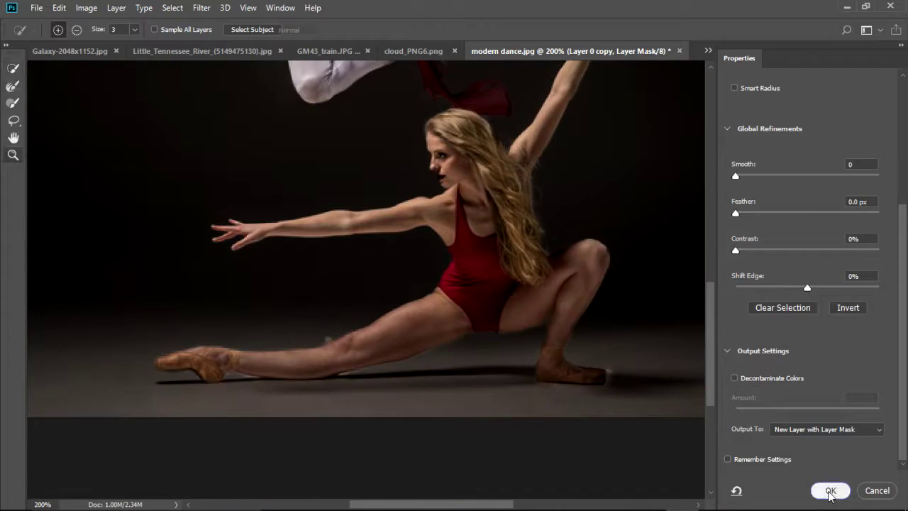
Output the refined dancers as a new masked layer and place it in the upper sky of the JReid_ExtraCredit composite
left_click(831, 490)
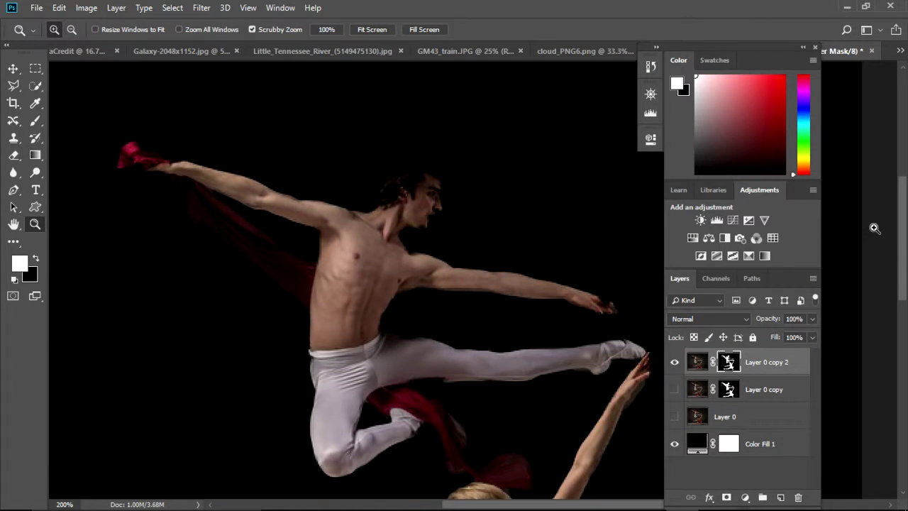
left_click(13, 68)
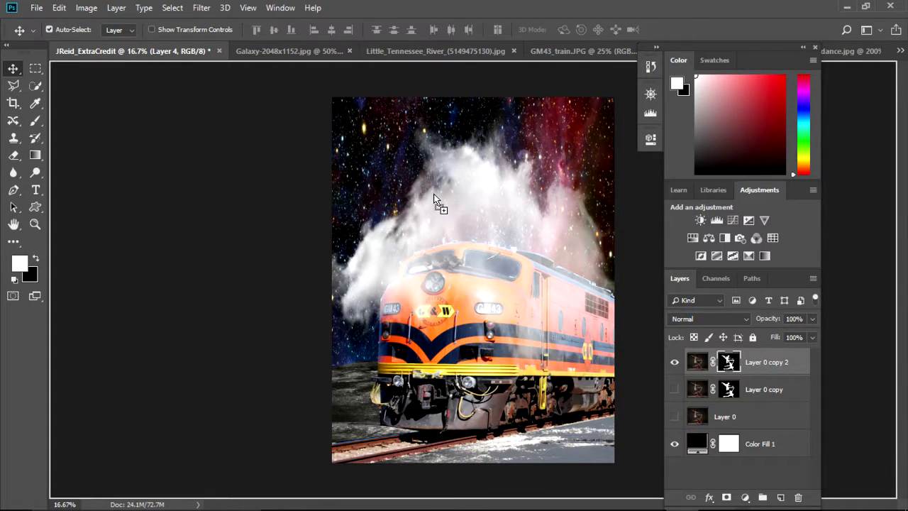
left_click_drag(434, 199, 543, 136)
Open the macaron photo macoorn.jpg as a separate document from the file explorer
mouse_move(615, 508)
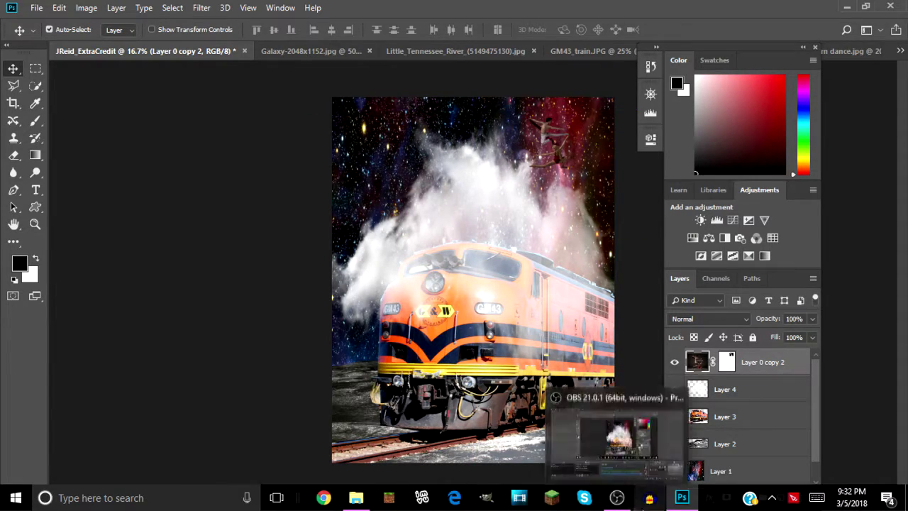
left_click(382, 499)
left_click(784, 429)
left_click(477, 41)
left_click(447, 76)
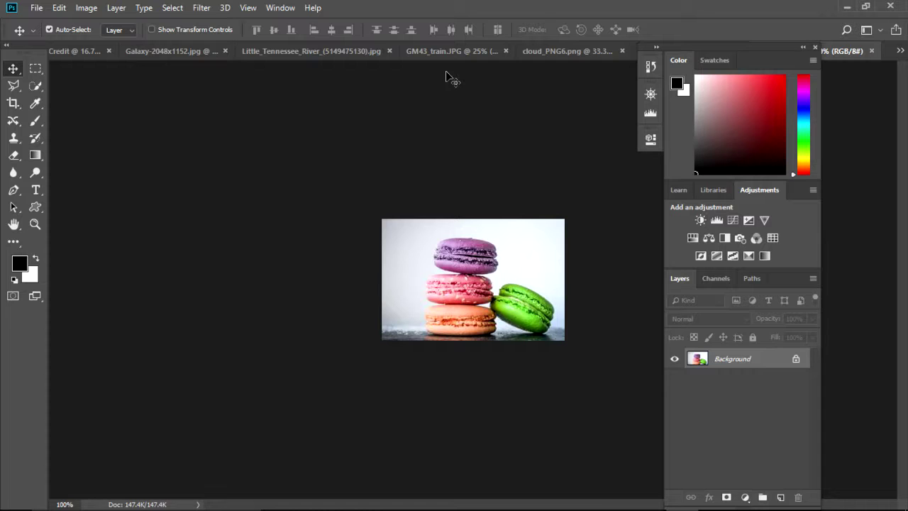
Outline the stack of macarons and the green one beside it with a freehand Lasso selection
left_click(13, 86)
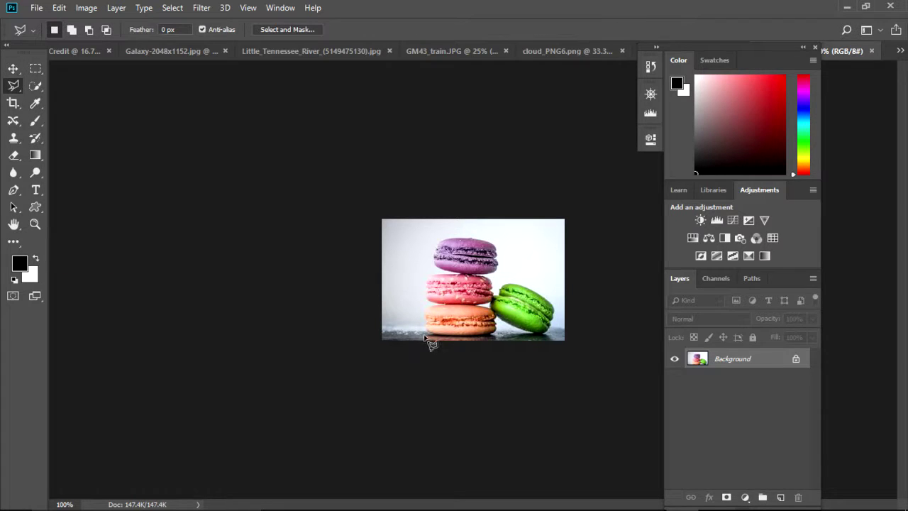
left_click(424, 311)
left_click(425, 329)
double_click(428, 311)
right_click(20, 89)
left_click(44, 83)
mouse_move(426, 331)
left_mouse_down()
mouse_move(492, 339)
mouse_move(498, 322)
mouse_move(541, 340)
mouse_move(556, 310)
mouse_move(552, 300)
mouse_move(495, 296)
mouse_move(490, 277)
mouse_move(504, 254)
mouse_move(436, 246)
left_mouse_up()
Move the selected macarons into the train composite and scale them up several times larger
mouse_move(435, 309)
left_mouse_down()
mouse_move(433, 338)
mouse_move(219, 50)
mouse_move(415, 199)
mouse_move(543, 233)
left_mouse_up()
key("v")
left_click(59, 8)
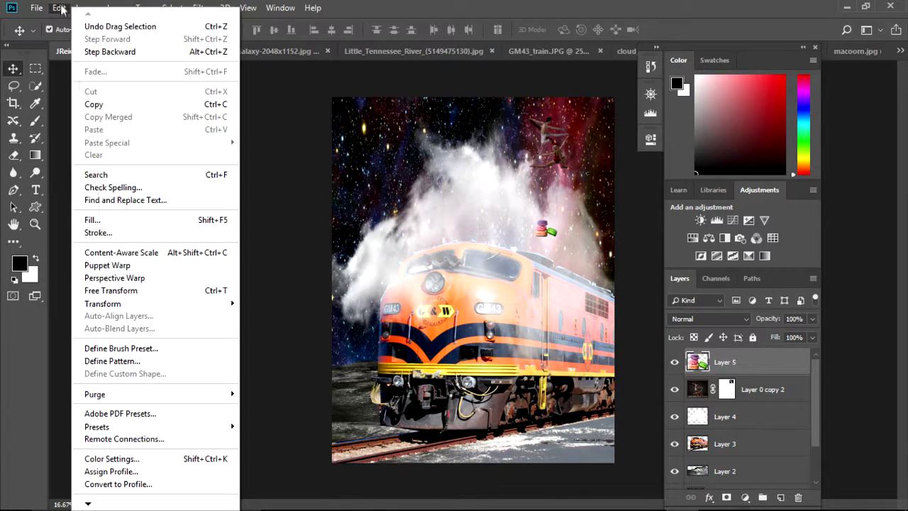
mouse_move(213, 304)
left_click(258, 323)
left_click_drag(534, 220, 398, 98)
left_click(13, 68)
left_click(397, 200)
Position the macarons above the train and move their layer directly below the train's Layer 3
left_click_drag(448, 151, 498, 220)
mouse_move(767, 446)
left_mouse_down()
mouse_move(745, 386)
mouse_move(735, 387)
mouse_move(759, 461)
left_mouse_up()
left_click_drag(752, 362, 767, 449)
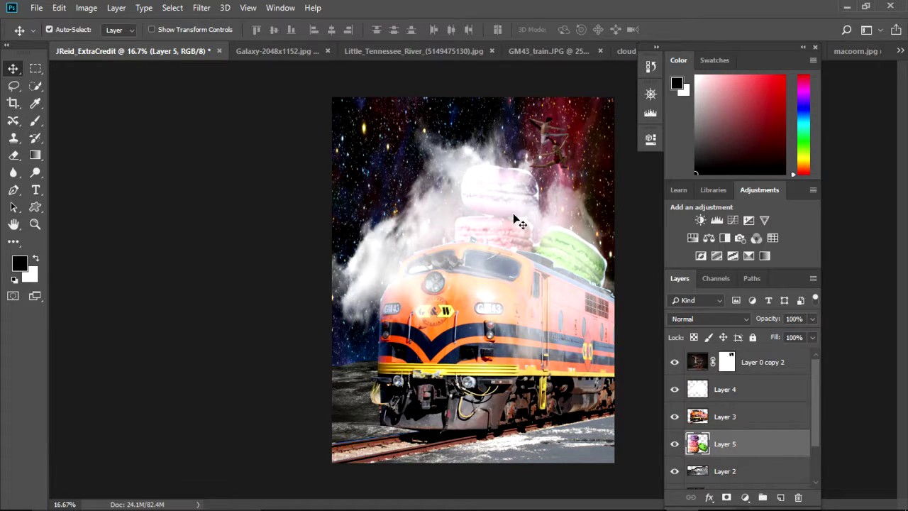
Move the cloud on Layer 4 slightly down over the front of the train
left_click(784, 395)
left_click_drag(471, 202, 464, 246)
Scale the macaron layer up to about 150% and shift it toward the canvas's lower right, behind the train
left_click(774, 444)
left_click(59, 7)
mouse_move(121, 312)
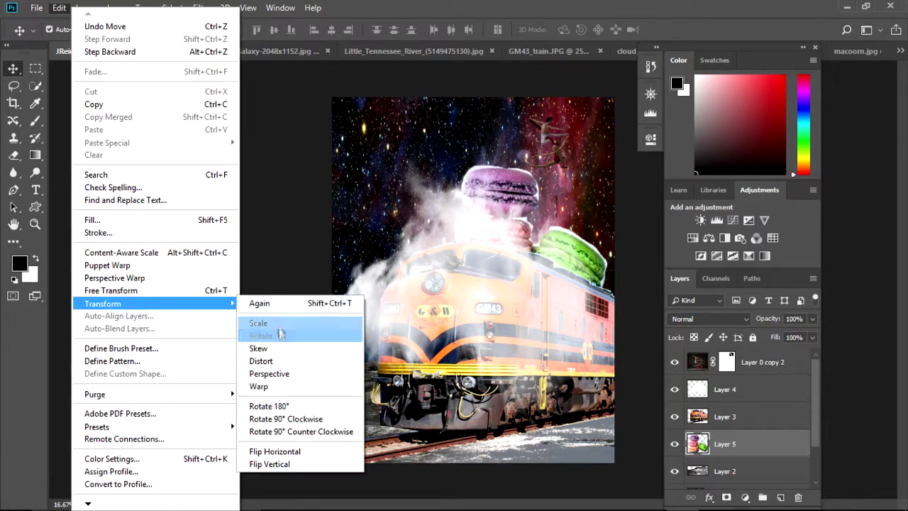
left_click(288, 278)
left_click_drag(445, 166, 369, 75)
left_click_drag(511, 160, 588, 234)
Flip the macaron layer horizontally
left_click(60, 7)
mouse_move(106, 304)
left_click(291, 453)
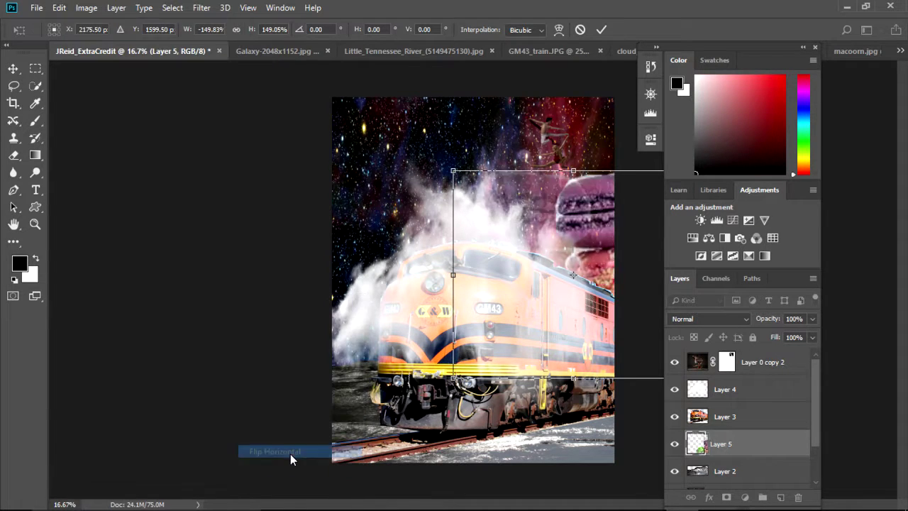
Shift the flipped macarons left so they stand above the rear of the train, and apply the transformation
left_click_drag(601, 212, 521, 213)
left_click(36, 8)
left_click(16, 68)
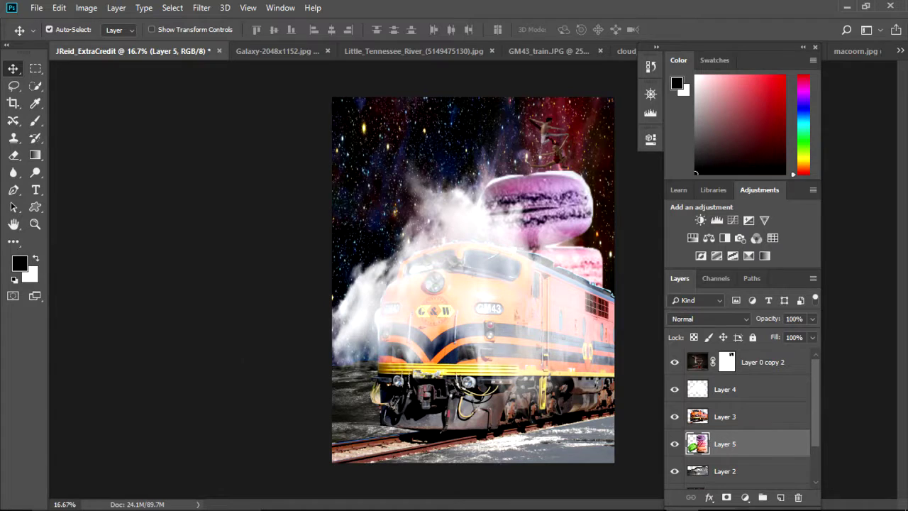
Open the girl-guitar-summer image from the recent files in File Explorer with Photoshop
left_click(369, 502)
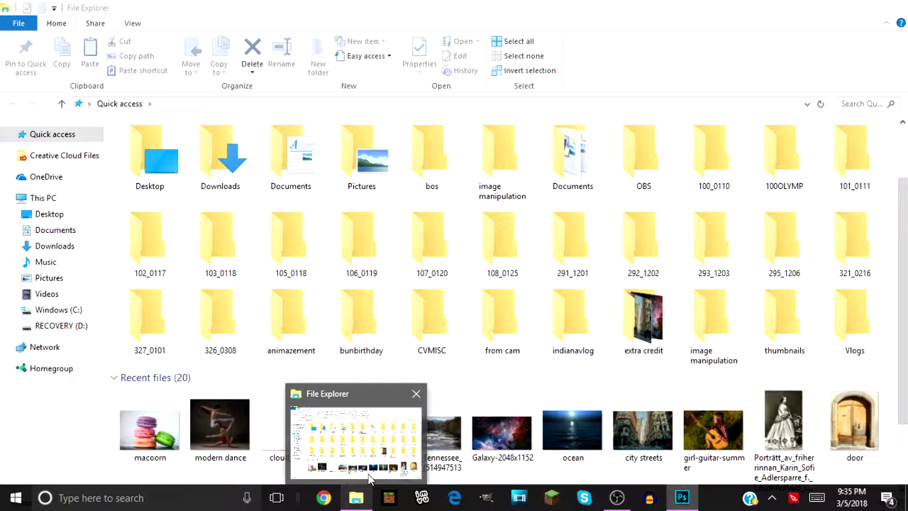
left_click(713, 429)
left_click(480, 41)
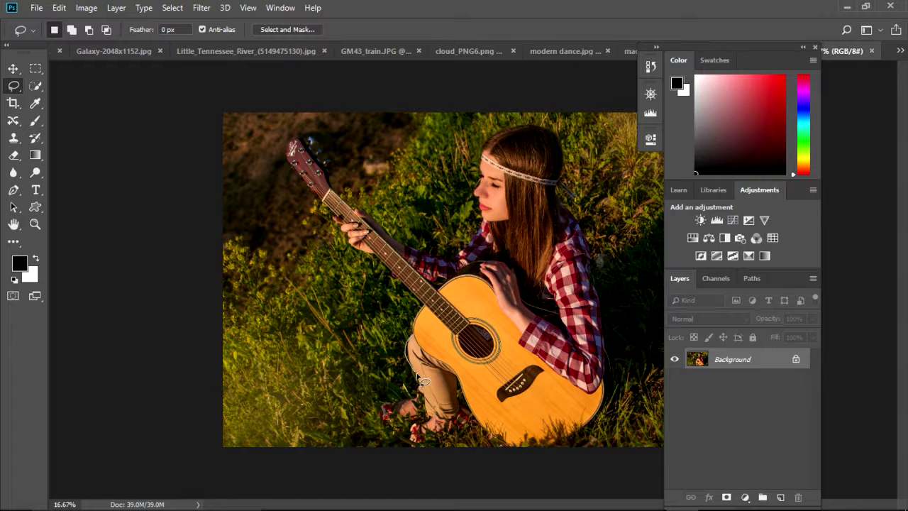
left_click_drag(469, 399, 463, 387)
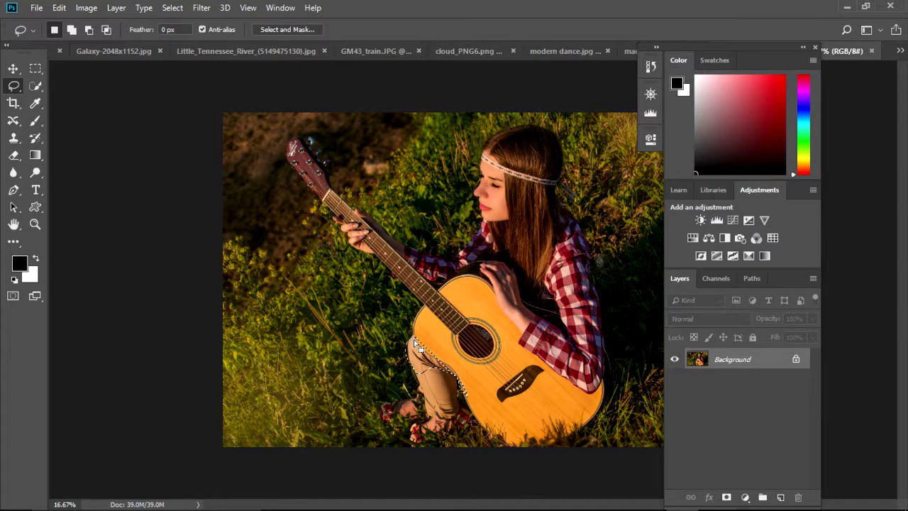
mouse_move(471, 420)
left_mouse_down()
mouse_move(527, 453)
mouse_move(574, 449)
mouse_move(602, 426)
mouse_move(616, 371)
mouse_move(595, 260)
mouse_move(563, 192)
mouse_move(584, 209)
mouse_move(555, 196)
left_mouse_up()
left_click(425, 312)
mouse_move(470, 420)
left_mouse_down()
mouse_move(559, 453)
mouse_move(602, 423)
mouse_move(612, 365)
mouse_move(577, 210)
left_mouse_up()
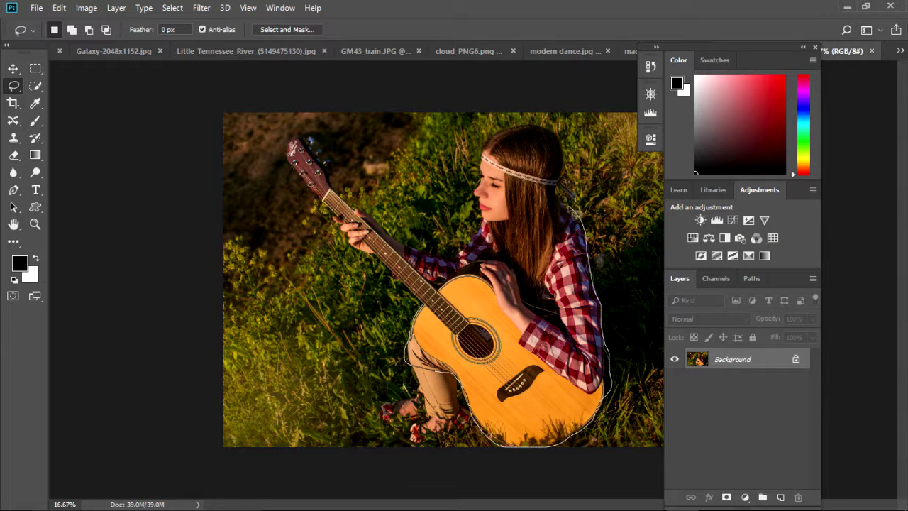
mouse_move(561, 165)
left_mouse_down()
mouse_move(526, 125)
mouse_move(482, 177)
mouse_move(425, 304)
left_mouse_up()
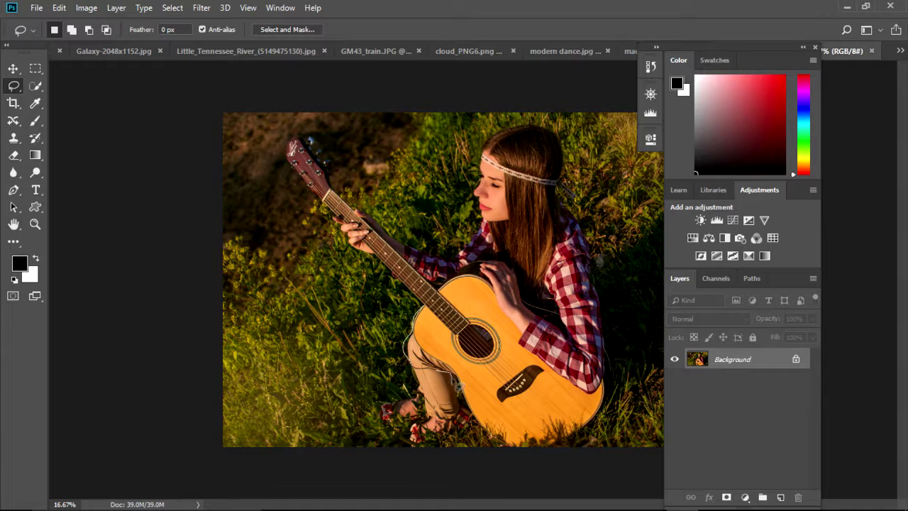
Outline the girl's upper body and her whole guitar with the Lasso tool, leaving out her legs
mouse_move(483, 434)
left_mouse_down()
mouse_move(556, 448)
mouse_move(592, 430)
mouse_move(612, 394)
mouse_move(613, 366)
mouse_move(587, 233)
mouse_move(556, 181)
mouse_move(583, 202)
mouse_move(556, 133)
mouse_move(481, 167)
left_mouse_up()
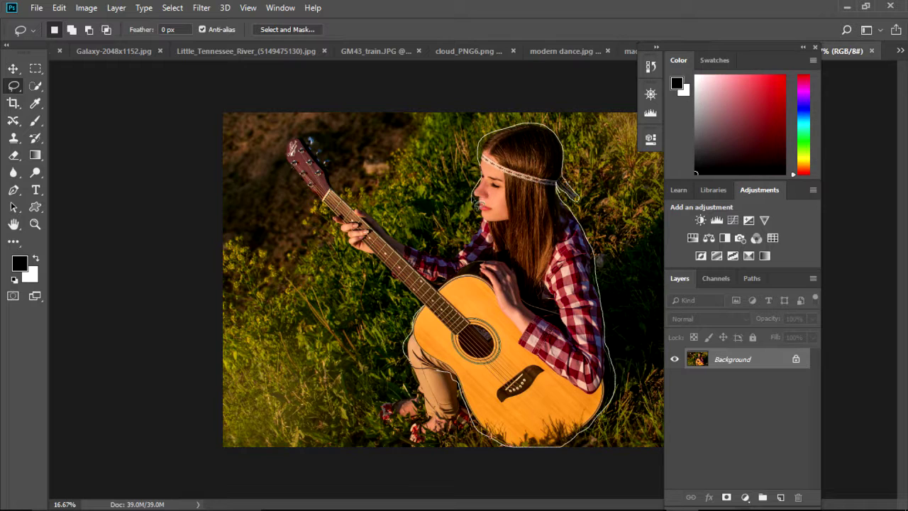
mouse_move(489, 213)
left_mouse_down()
mouse_move(470, 254)
mouse_move(425, 264)
mouse_move(339, 200)
left_mouse_up()
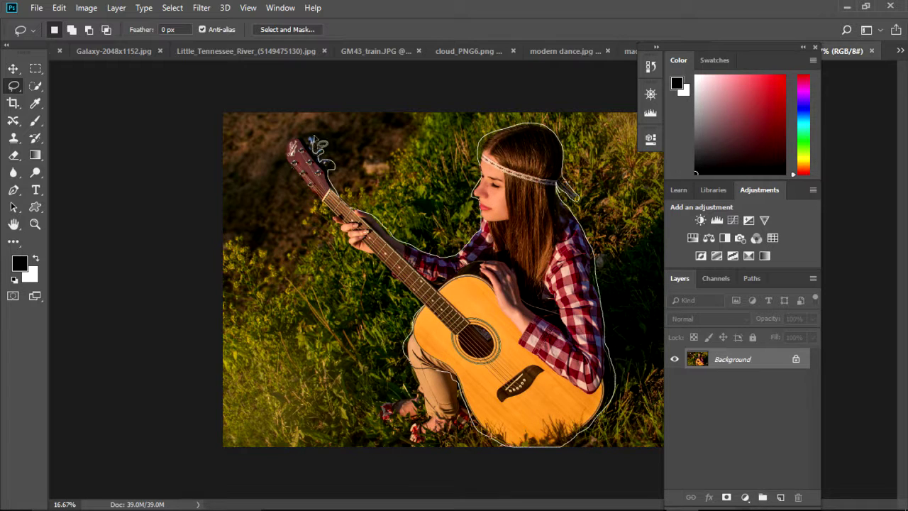
mouse_move(299, 139)
left_mouse_down()
mouse_move(286, 162)
mouse_move(347, 231)
mouse_move(362, 254)
left_mouse_up()
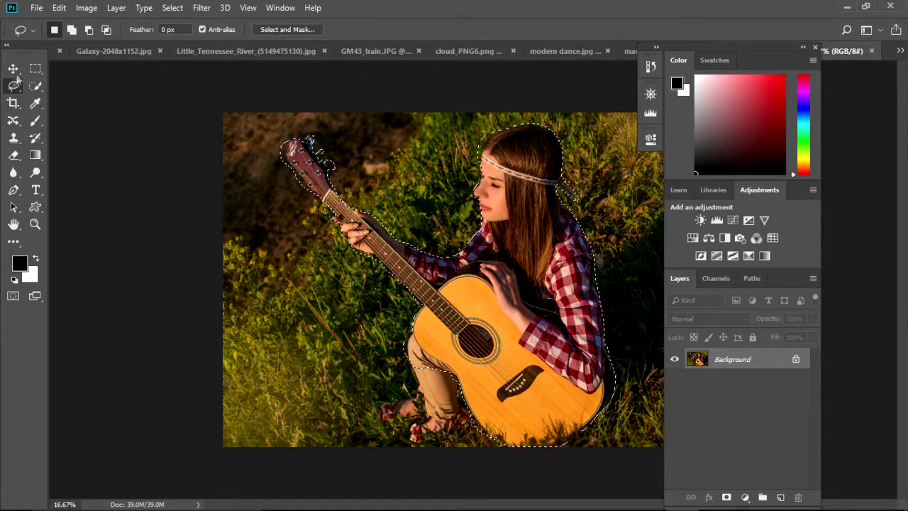
Bring the selected guitarist into the train composite and position her behind the train's front
key("v")
left_click_drag(523, 310, 395, 302)
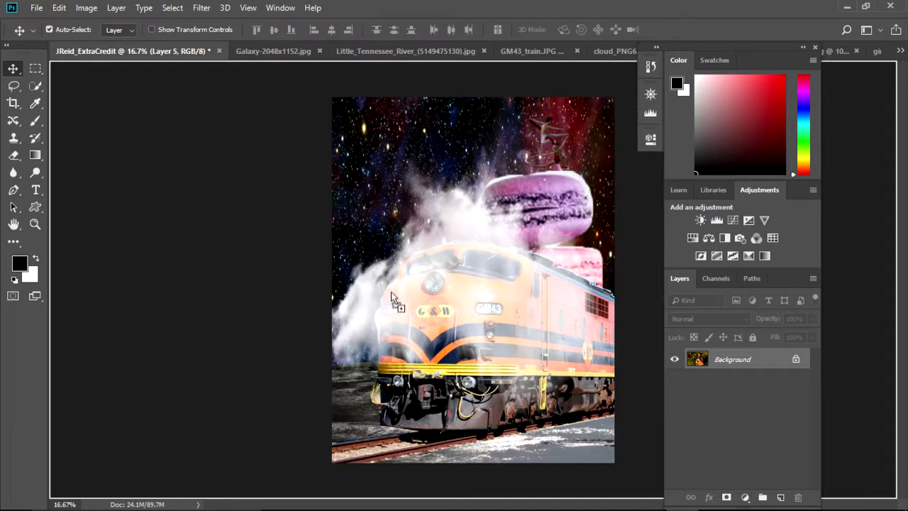
left_click_drag(397, 383, 450, 233)
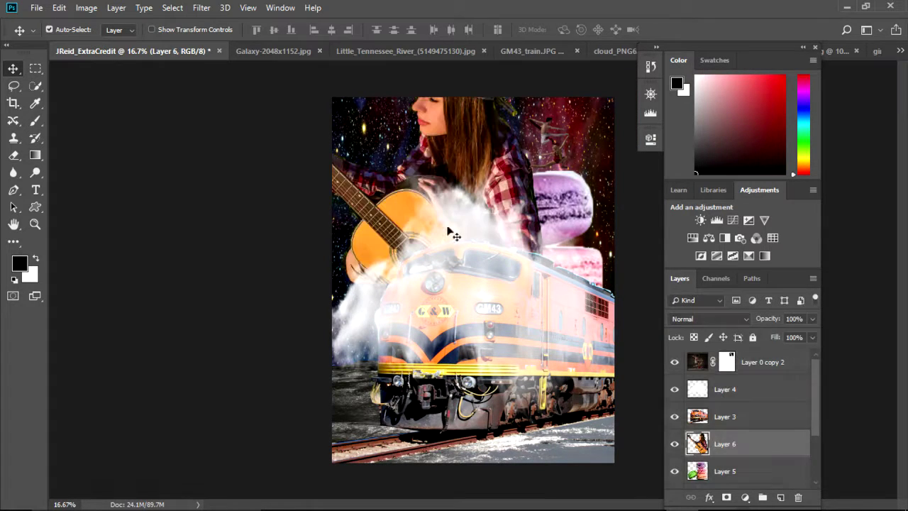
Scale the guitarist layer down to about 32% width and 38% height above the train's front, and apply the transformation
left_click(59, 7)
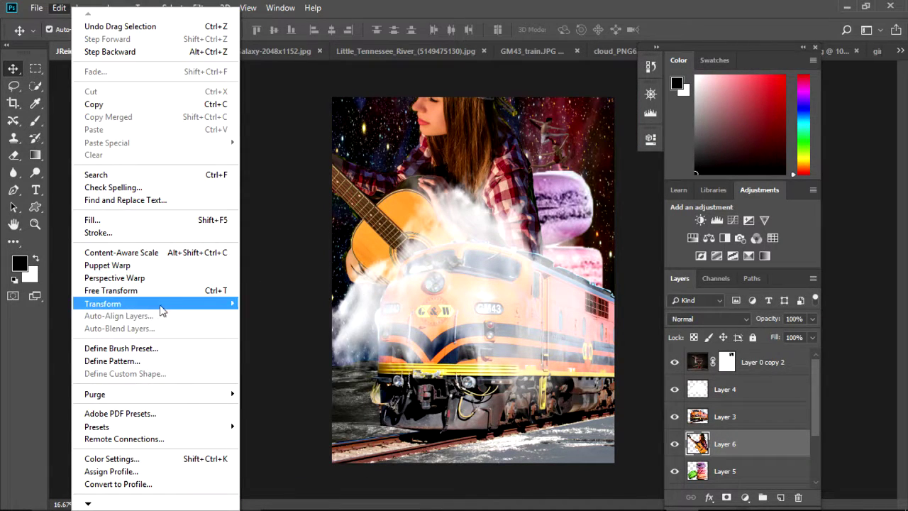
left_click(112, 286)
left_click_drag(554, 361, 399, 211)
left_click_drag(351, 125, 442, 242)
left_click_drag(495, 327, 420, 266)
left_click_drag(374, 216, 427, 213)
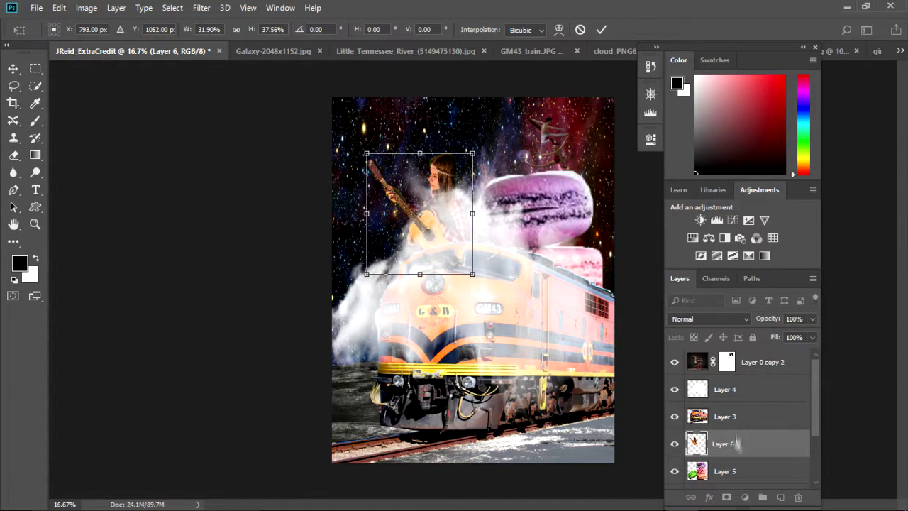
left_click(37, 8)
left_click(13, 69)
left_click(399, 202)
Move the guitarist's layer directly above Layer 3 so she sits on the train, and shift the macarons slightly right
left_click_drag(764, 444, 753, 415)
left_click_drag(454, 221, 441, 180)
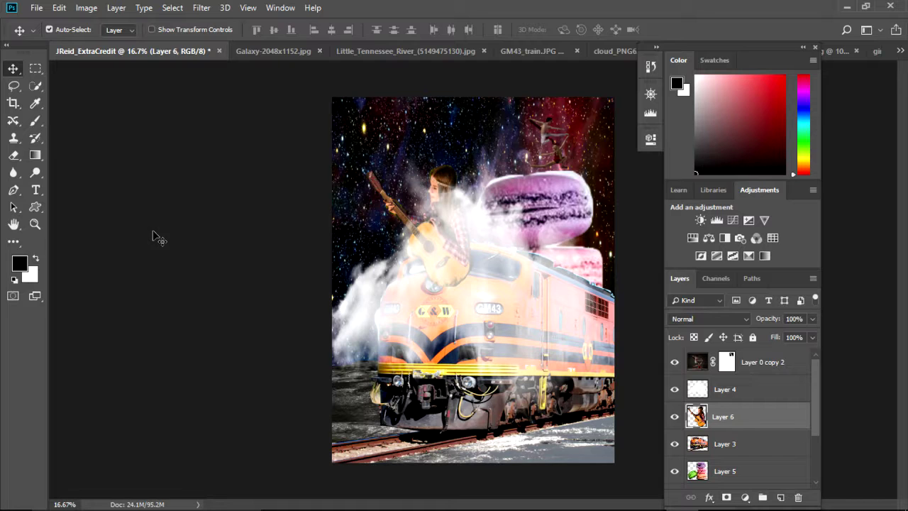
left_click_drag(546, 204, 566, 208)
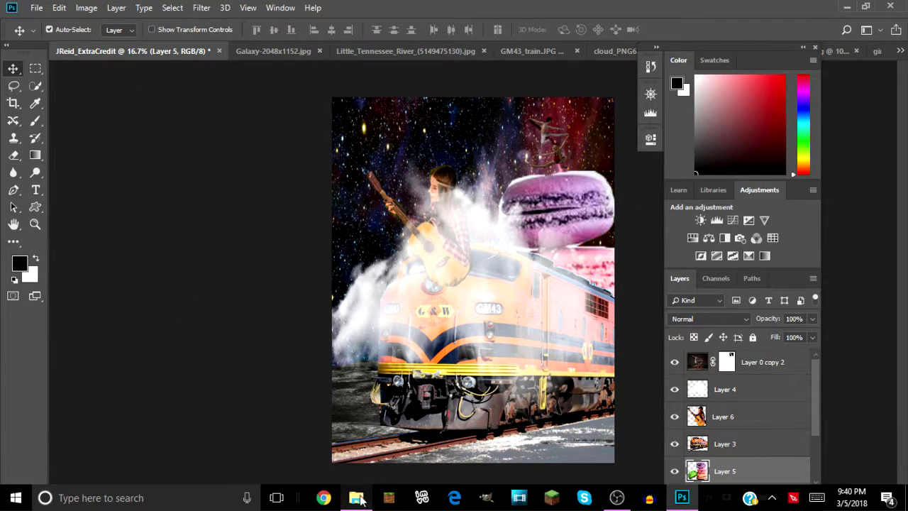
Open the black-and-white portrait of the woman in a long dress from File Explorer with Photoshop
left_click(355, 501)
right_click(795, 433)
left_click(613, 49)
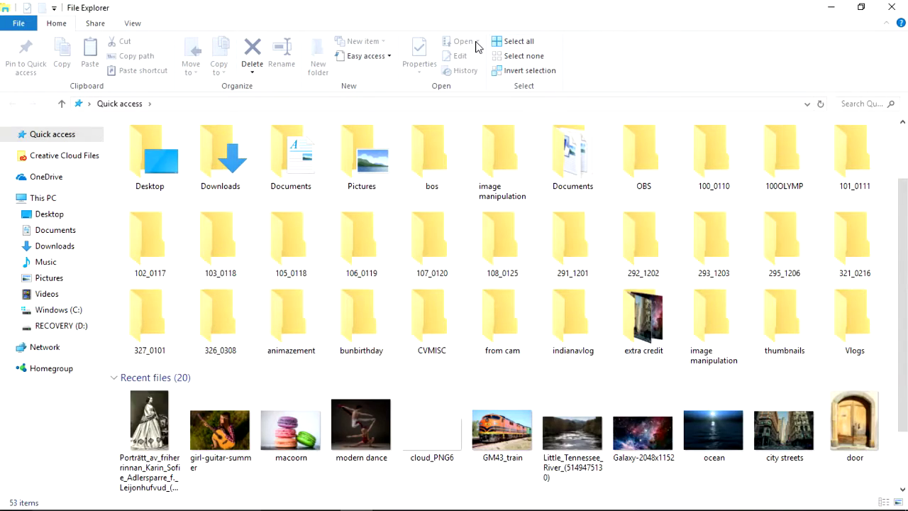
left_click(149, 420)
left_click(469, 41)
left_click(455, 72)
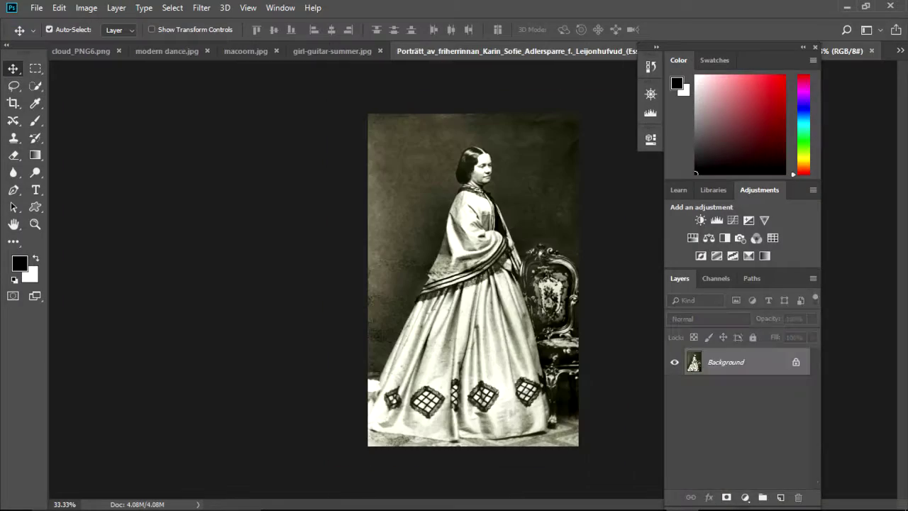
Outline the standing woman and her full dress with the Lasso tool, leaving out the chair
left_click(14, 86)
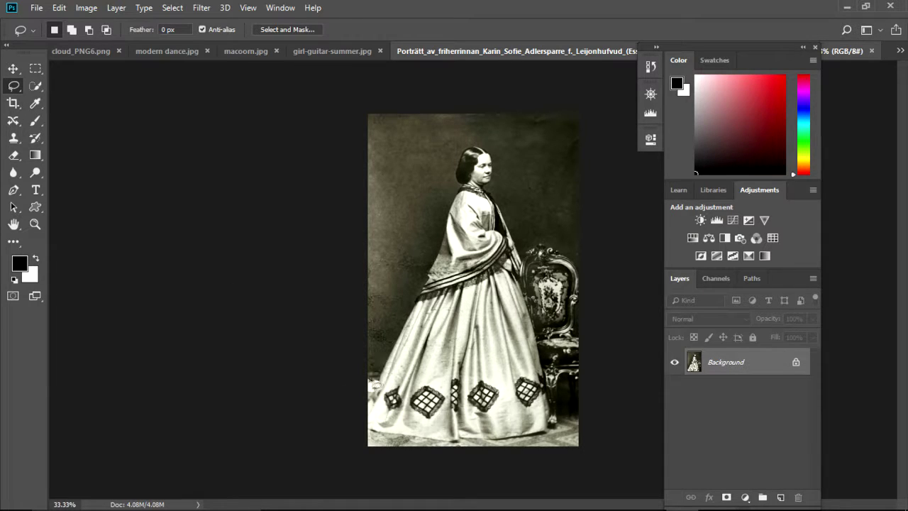
left_click_drag(382, 378, 424, 303)
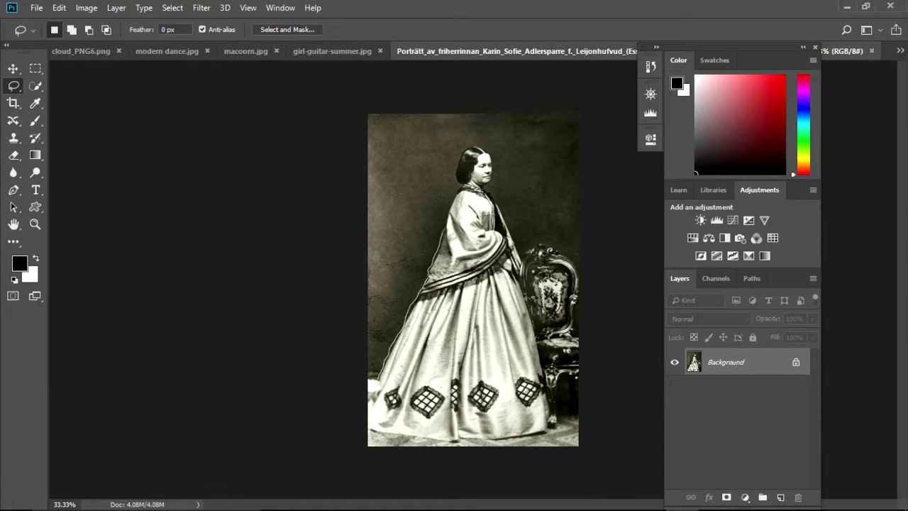
mouse_move(465, 200)
left_mouse_down()
mouse_move(462, 169)
mouse_move(491, 151)
mouse_move(524, 250)
mouse_move(551, 429)
mouse_move(503, 447)
mouse_move(408, 448)
mouse_move(371, 438)
mouse_move(383, 386)
left_mouse_up()
Close the already used source images, keeping only the composite and the woman's portrait open
left_click(13, 69)
left_click_drag(503, 263, 71, 55)
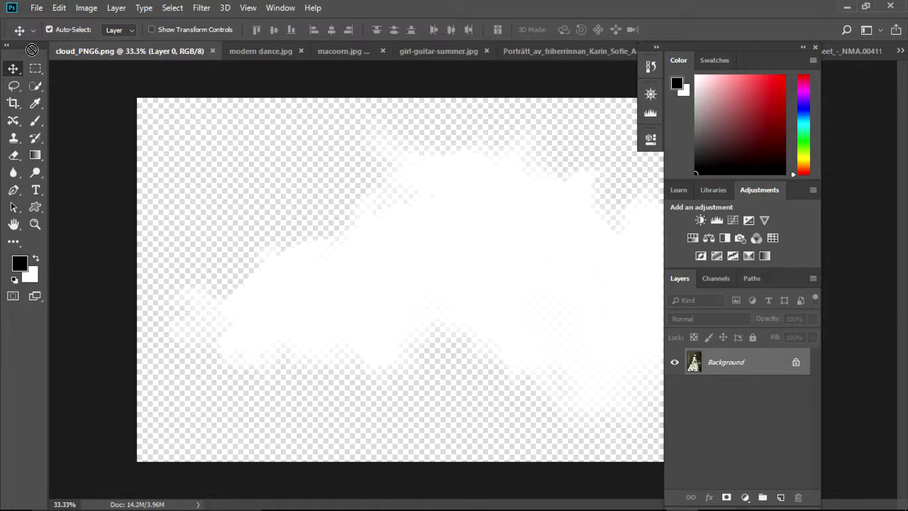
left_click(212, 51)
left_click(215, 50)
left_click(448, 202)
left_click(374, 50)
left_click(303, 51)
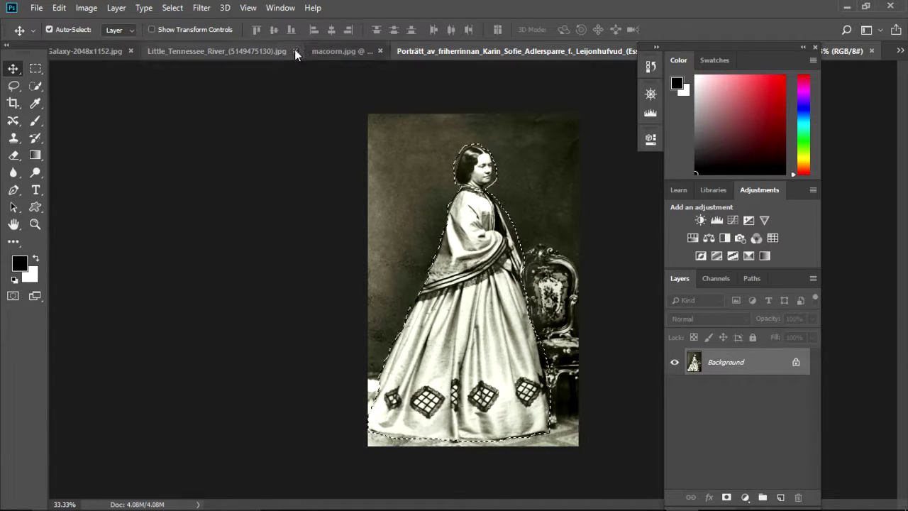
left_click(294, 50)
left_click(294, 50)
left_click(352, 51)
Bring the selected woman into the composite's lower-left corner and place her layer directly above the train's Layer 3
left_click_drag(468, 298, 373, 387)
left_click_drag(745, 480, 746, 441)
Mirror the woman on Layer 7 by flipping her vertically and rotating her 90° clockwise twice
left_click(86, 7)
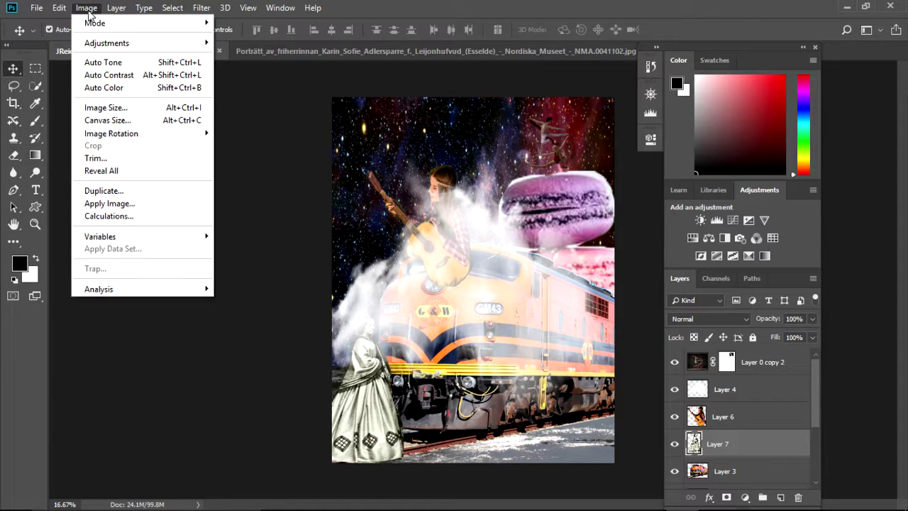
mouse_move(106, 303)
left_click(280, 464)
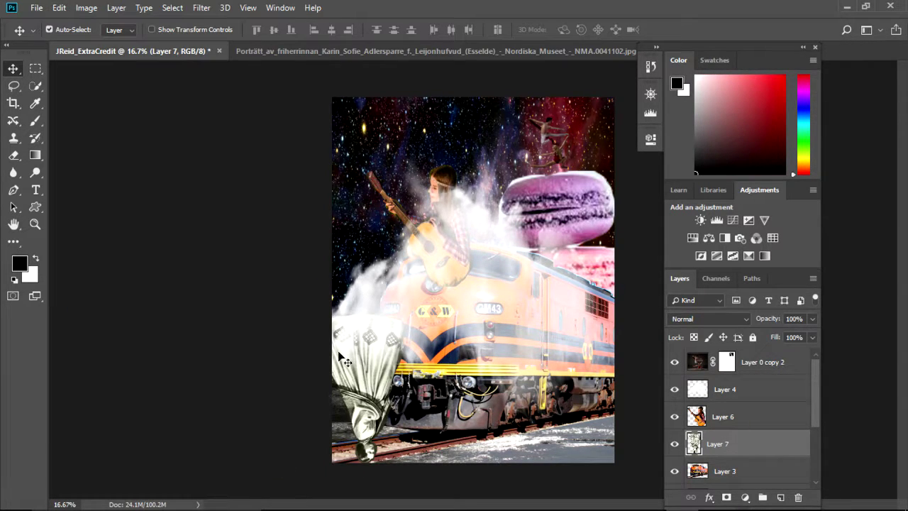
left_click(59, 7)
mouse_move(213, 303)
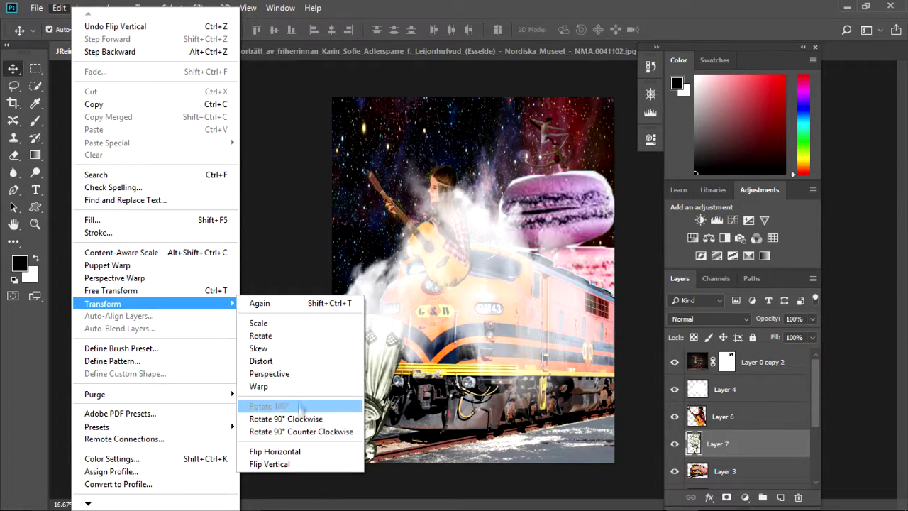
left_click(301, 419)
left_click(60, 8)
mouse_move(213, 304)
left_click(299, 418)
Shift the woman slightly right and up beside the train's front, and move Layer 7 above the cloud's Layer 4
left_click_drag(358, 402, 390, 384)
left_click_drag(749, 439, 735, 384)
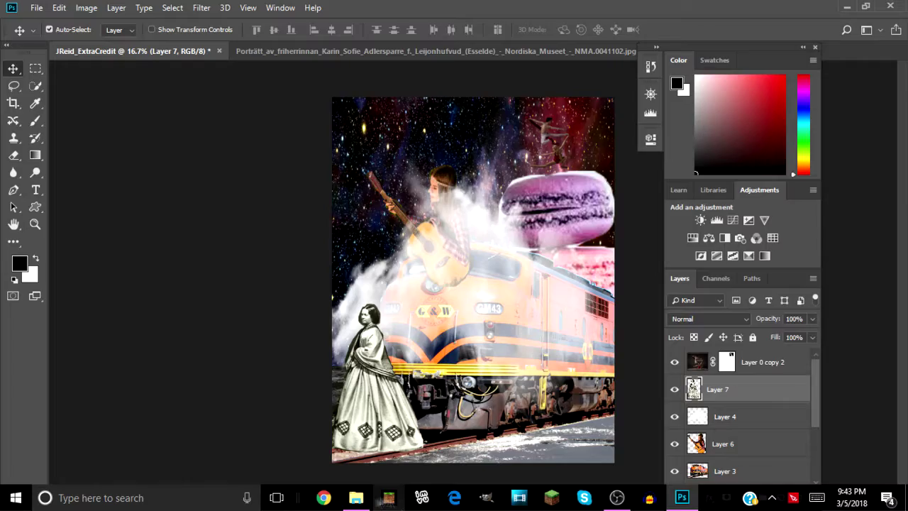
Open the lion_PNG23268 image from the recent files in File Explorer with Photoshop
left_click(422, 498)
scroll(355, 418, "down", 3)
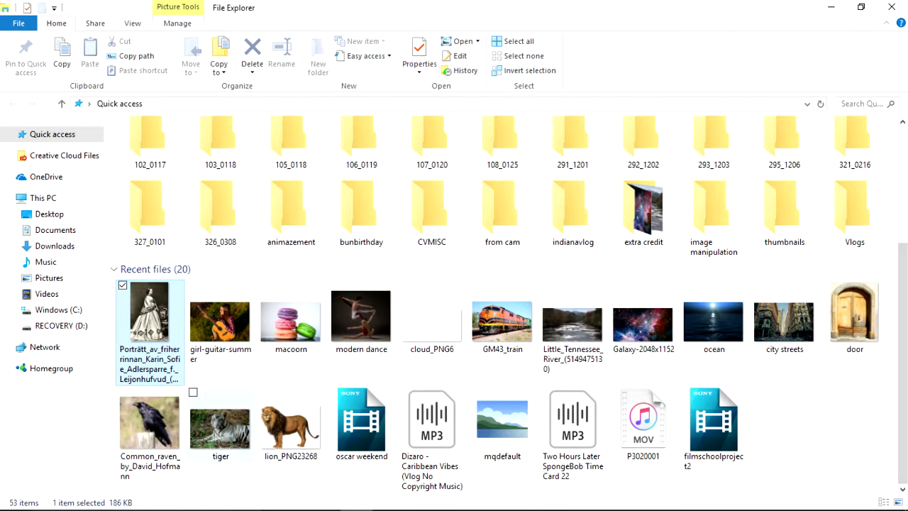
left_click(278, 435)
left_click(476, 42)
left_click(461, 72)
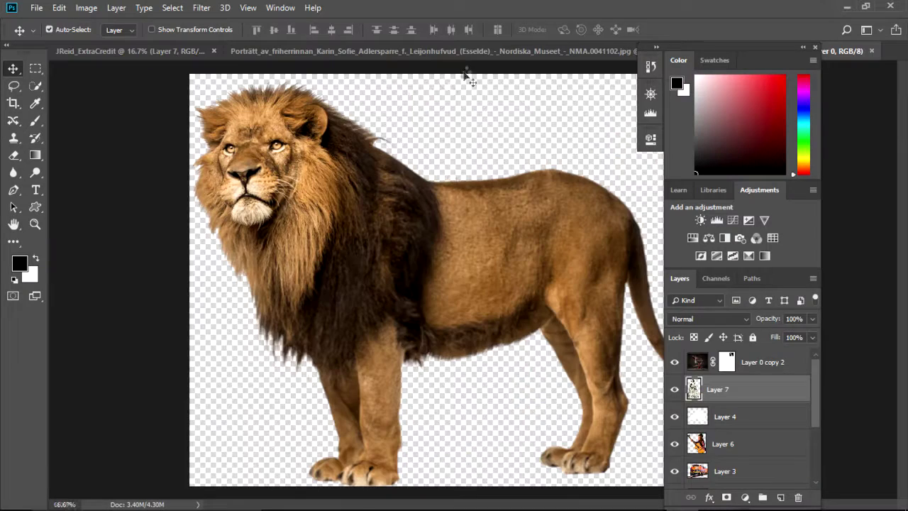
Select the lion's head and mane with the Lasso tool and bring the selection into the composite's upper-left area
left_click(14, 86)
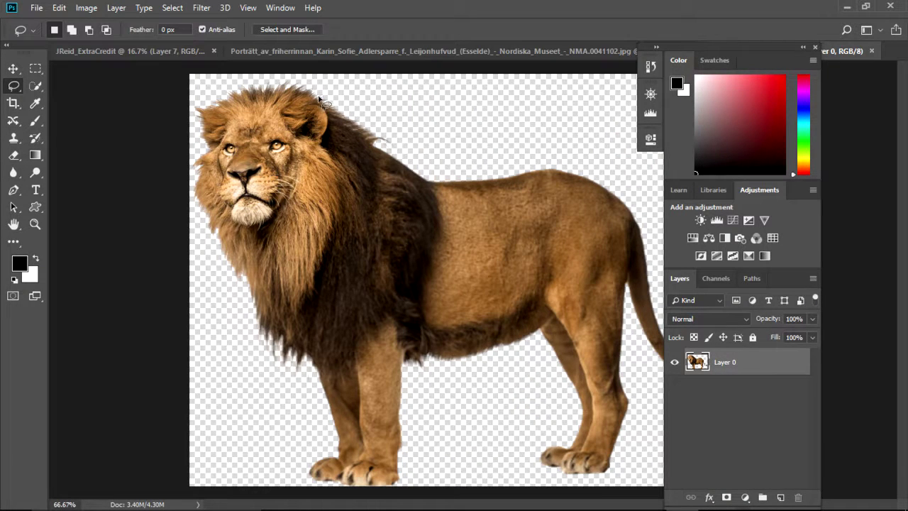
mouse_move(344, 135)
left_mouse_down()
mouse_move(350, 191)
mouse_move(308, 310)
mouse_move(261, 328)
mouse_move(192, 203)
left_mouse_up()
mouse_move(192, 157)
left_mouse_down()
mouse_move(220, 99)
mouse_move(320, 98)
mouse_move(341, 129)
left_mouse_up()
left_click(13, 68)
mouse_move(264, 145)
left_mouse_down()
mouse_move(204, 90)
mouse_move(239, 147)
mouse_move(349, 122)
mouse_move(362, 137)
left_mouse_up()
Scale the lion head up to about 387% width and 398% height in the canvas's upper left, and apply the transformation
left_click(59, 8)
mouse_move(124, 306)
left_click(284, 323)
left_click_drag(337, 103, 321, 89)
left_click_drag(376, 162, 473, 327)
left_click(37, 8)
left_click(12, 69)
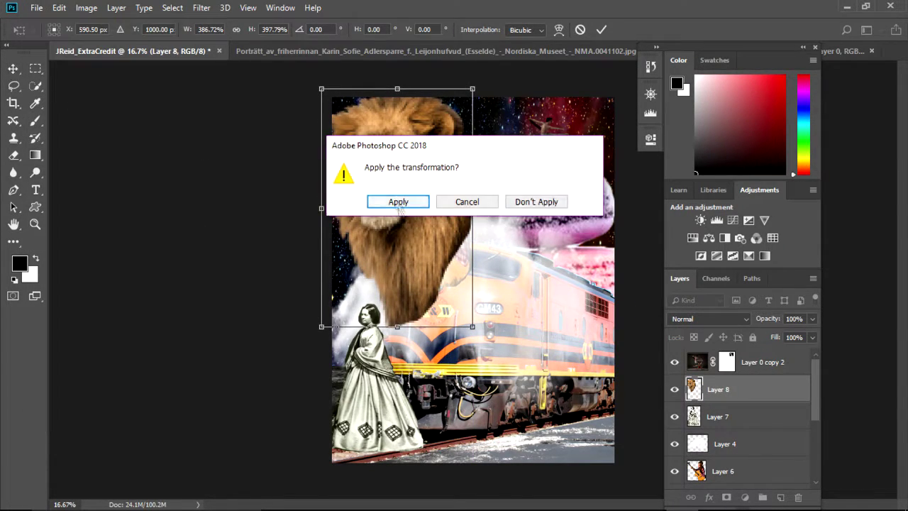
left_click(398, 202)
Move the lion head's Layer 8 down the layer stack to directly below the train's Layer 3
left_click_drag(752, 396, 767, 485)
left_click_drag(821, 427, 823, 420)
scroll(820, 416, "down", 3)
left_click_drag(753, 402, 749, 441)
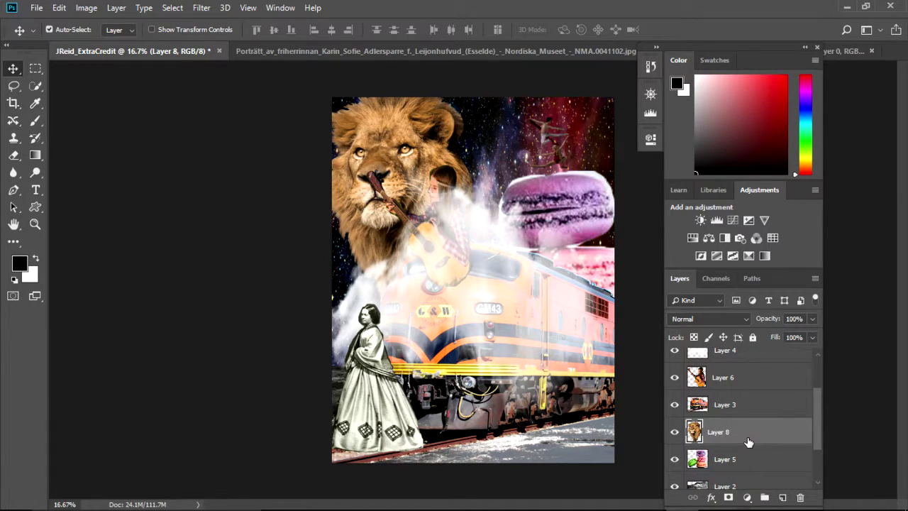
Open the tiger image from the recent files in File Explorer with Adobe Photoshop CC 2018
left_click(357, 496)
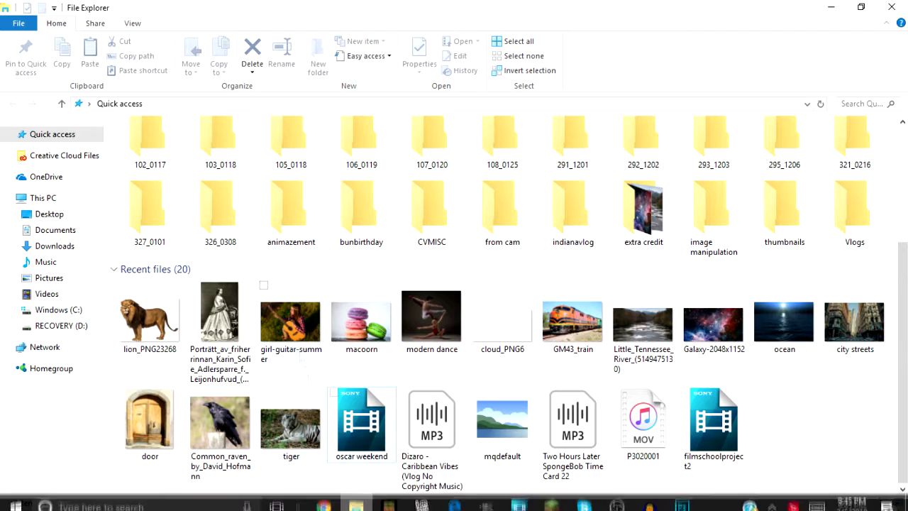
left_click(298, 435)
left_click(477, 41)
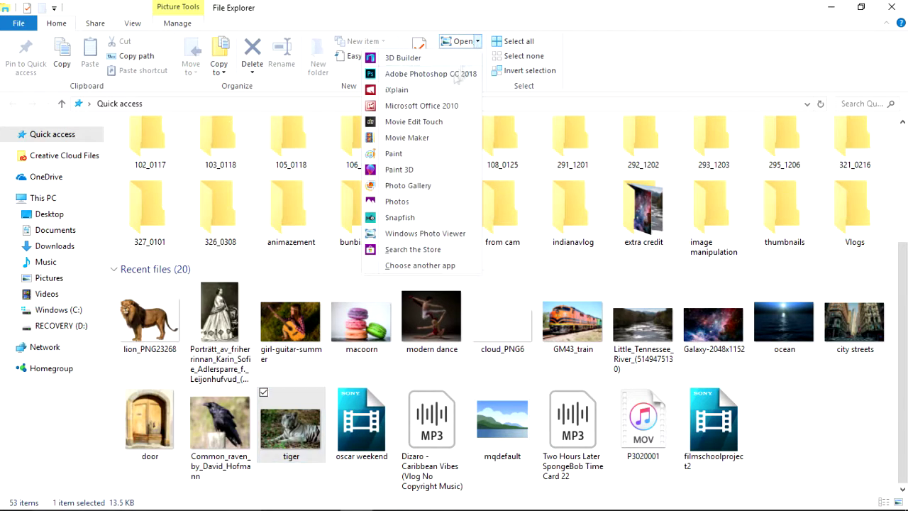
left_click(455, 75)
key("l")
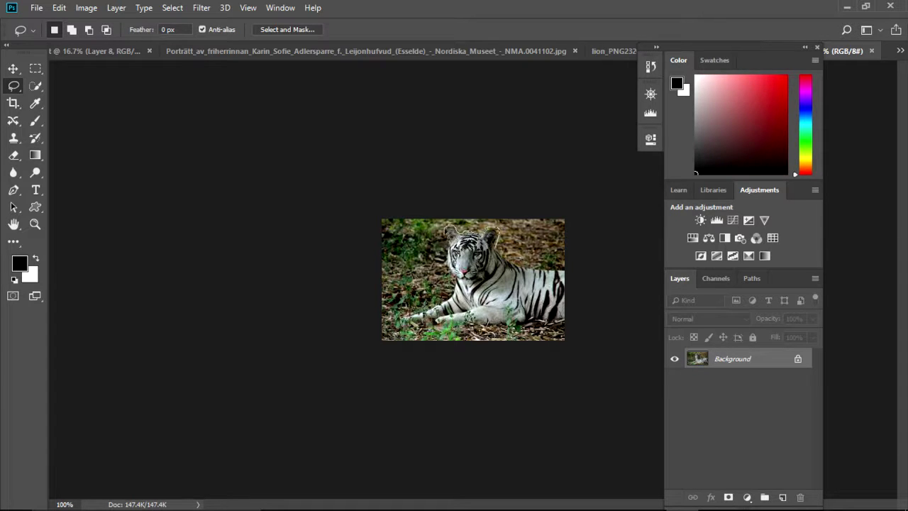
mouse_move(456, 296)
left_mouse_down()
mouse_move(399, 328)
mouse_move(427, 327)
left_mouse_up()
mouse_move(495, 247)
left_mouse_down()
mouse_move(511, 262)
mouse_move(571, 274)
mouse_move(570, 326)
left_mouse_up()
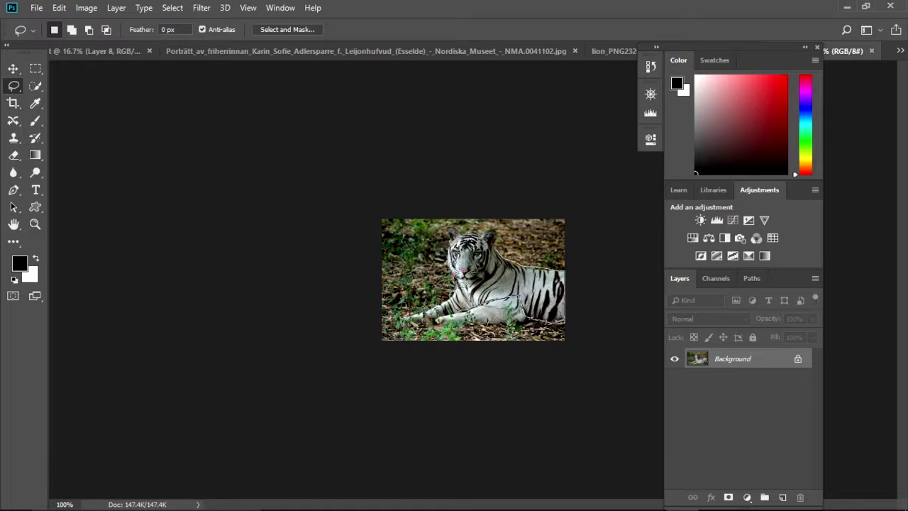
key("ctrl+d")
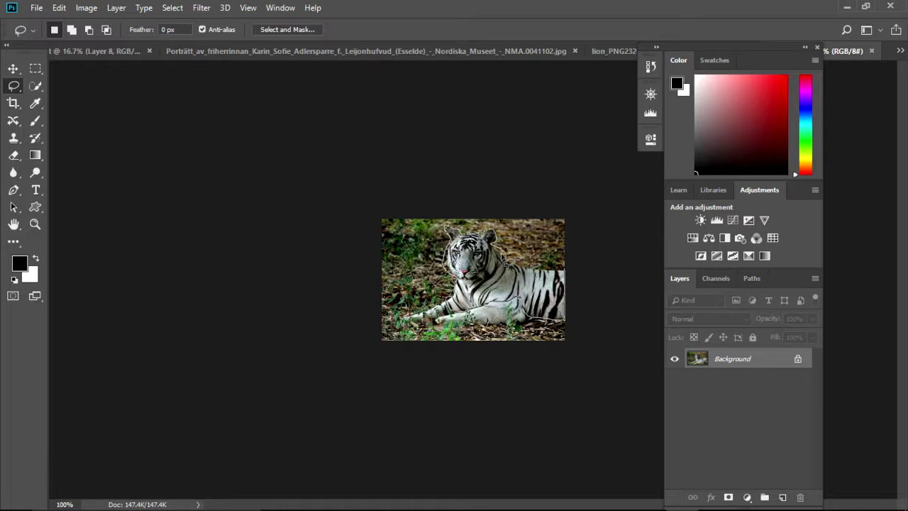
left_click_drag(571, 277, 454, 284)
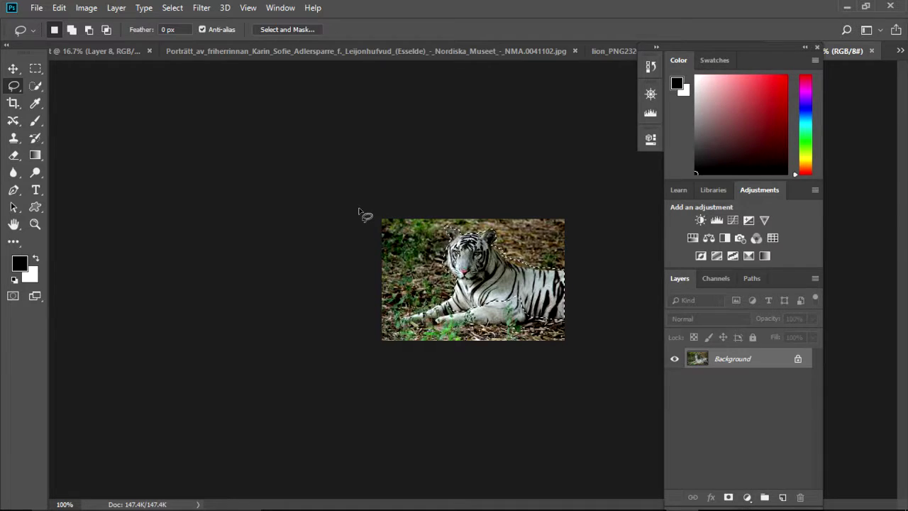
key("ctrl+d")
Select the white tiger with the Lasso tool and bring the selection into the composite's lower-right corner
mouse_move(572, 279)
left_mouse_down()
mouse_move(574, 331)
mouse_move(531, 322)
left_mouse_up()
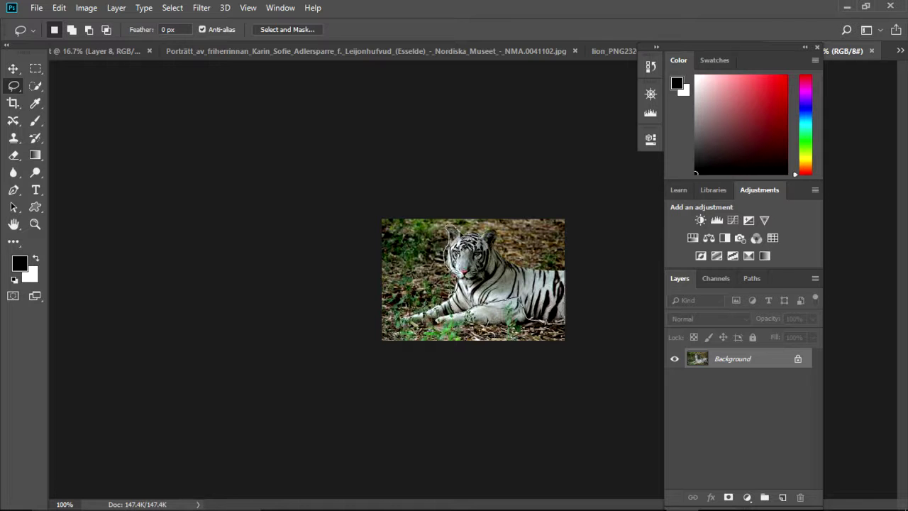
left_click_drag(535, 275, 572, 279)
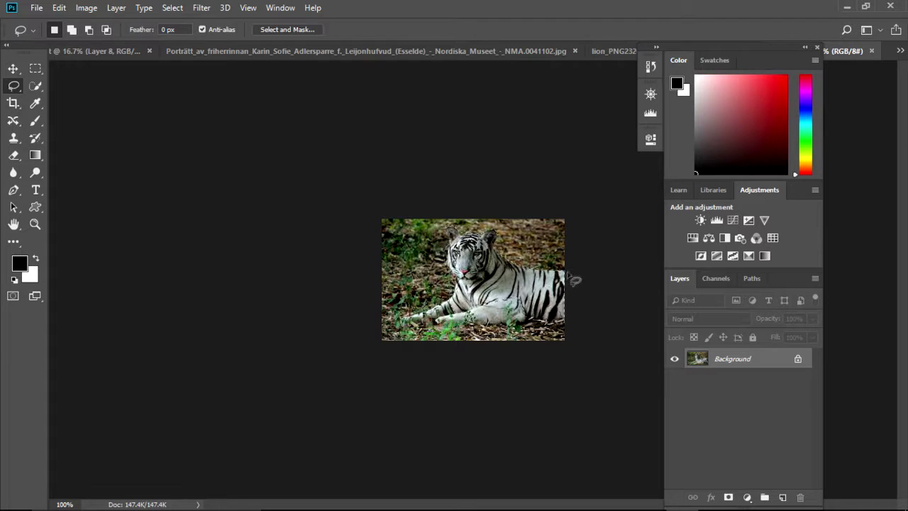
key("v")
mouse_move(507, 302)
left_mouse_down()
mouse_move(378, 191)
mouse_move(67, 56)
mouse_move(561, 352)
mouse_move(567, 432)
mouse_move(591, 460)
mouse_move(588, 443)
mouse_move(600, 456)
left_mouse_up()
Scale the tiger up in the composite's lower-right corner, apply the transformation, and place its Layer 9 directly above the train's Layer 3
left_click(59, 8)
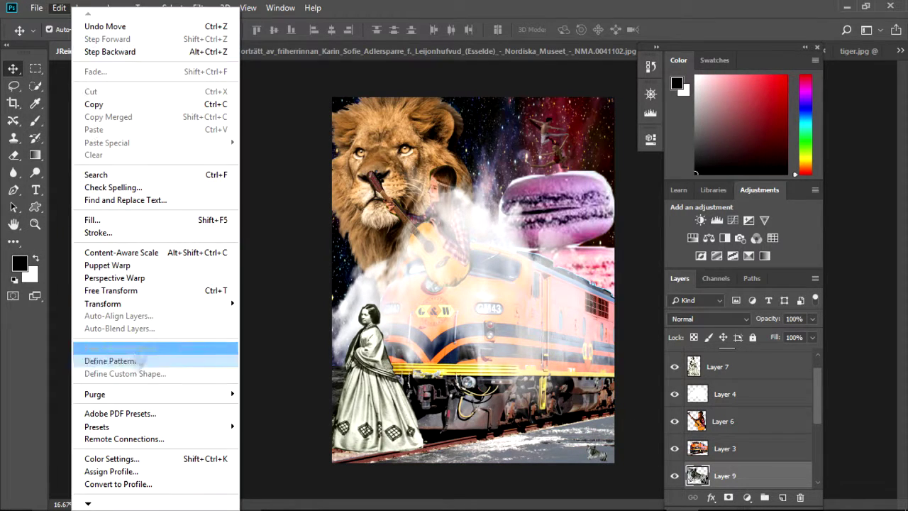
mouse_move(199, 300)
left_click(262, 320)
left_click_drag(587, 445, 533, 393)
left_click_drag(558, 428, 567, 445)
left_click_drag(540, 407, 531, 393)
mouse_move(573, 436)
left_mouse_down()
mouse_move(573, 453)
mouse_move(573, 444)
left_mouse_up()
left_click_drag(526, 394, 492, 361)
left_click(12, 69)
left_click(397, 201)
left_click_drag(753, 476, 746, 452)
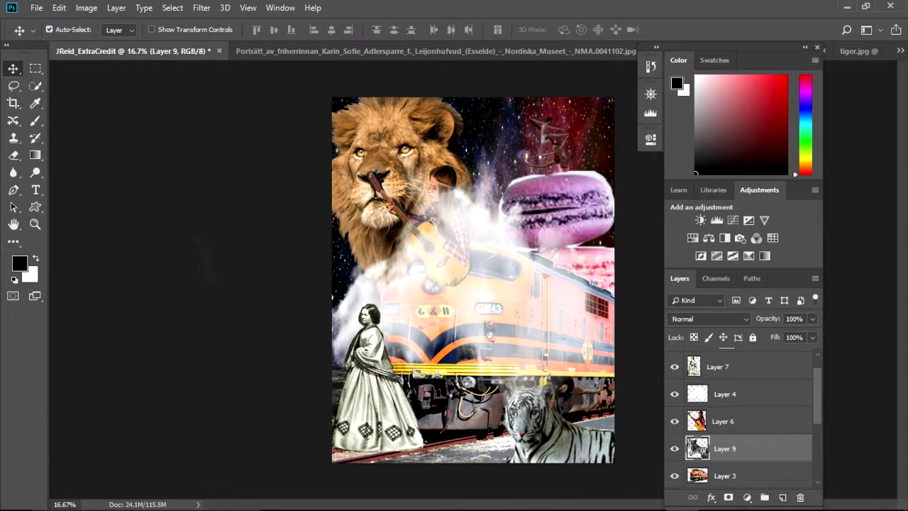
Open the common raven image from the recent files in File Explorer with Adobe Photoshop CC 2018
left_click(357, 499)
left_click(306, 424)
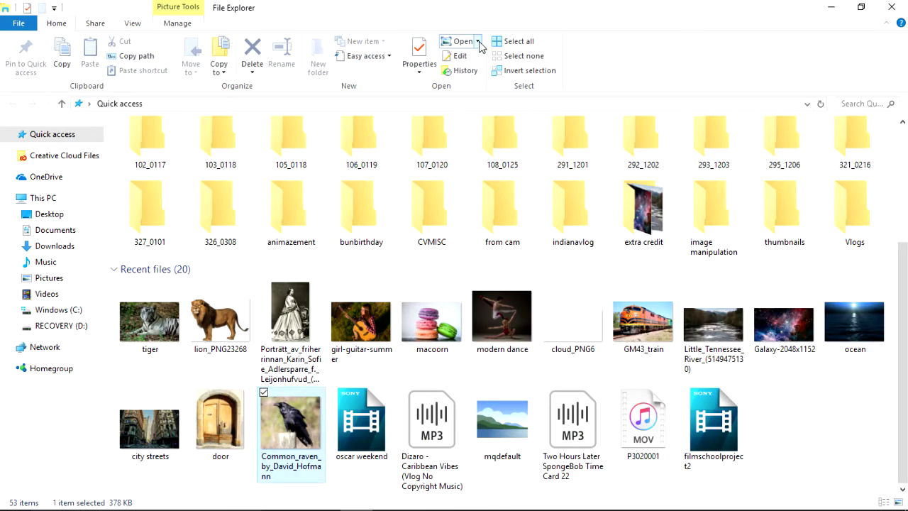
left_click(479, 43)
left_click(430, 73)
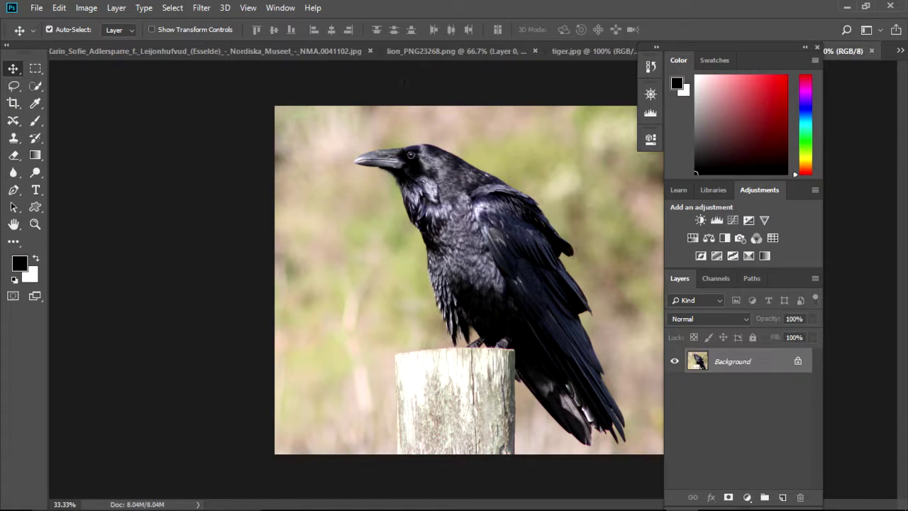
left_click(13, 85)
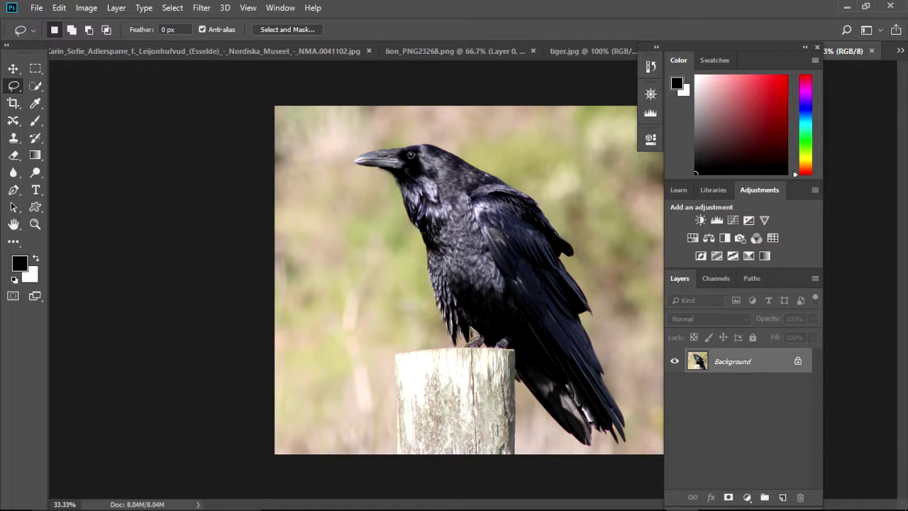
mouse_move(448, 330)
left_mouse_down()
mouse_move(396, 184)
mouse_move(353, 159)
mouse_move(408, 141)
mouse_move(490, 176)
left_mouse_up()
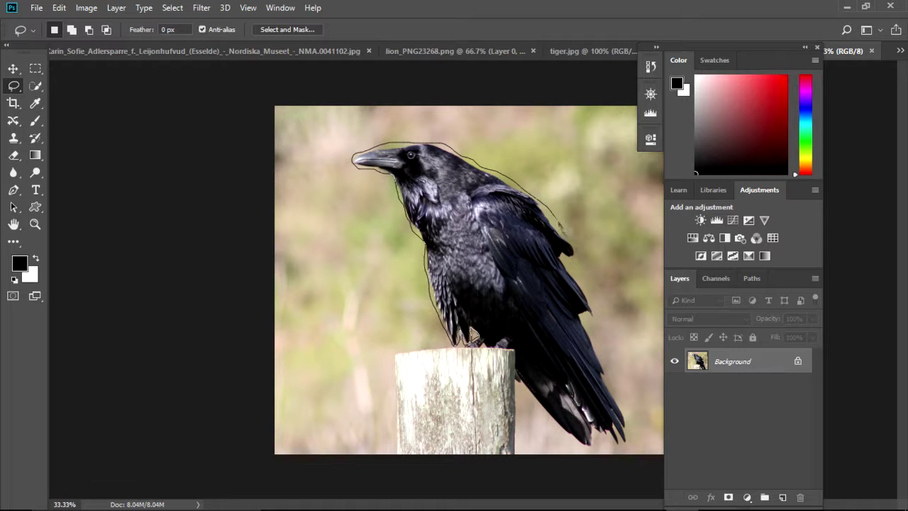
left_click_drag(564, 259, 553, 260)
left_click(478, 339)
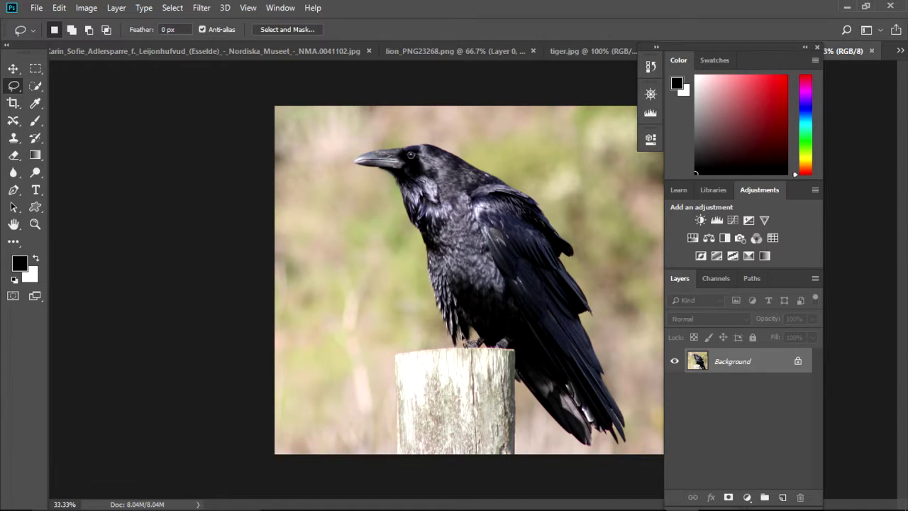
mouse_move(436, 284)
left_mouse_down()
mouse_move(421, 221)
mouse_move(396, 181)
mouse_move(350, 157)
mouse_move(446, 150)
mouse_move(529, 193)
mouse_move(552, 224)
left_mouse_up()
left_click_drag(566, 264, 565, 264)
key("ctrl+d")
mouse_move(454, 347)
left_mouse_down()
mouse_move(423, 241)
mouse_move(391, 177)
mouse_move(353, 162)
mouse_move(364, 149)
mouse_move(445, 146)
mouse_move(478, 342)
left_mouse_up()
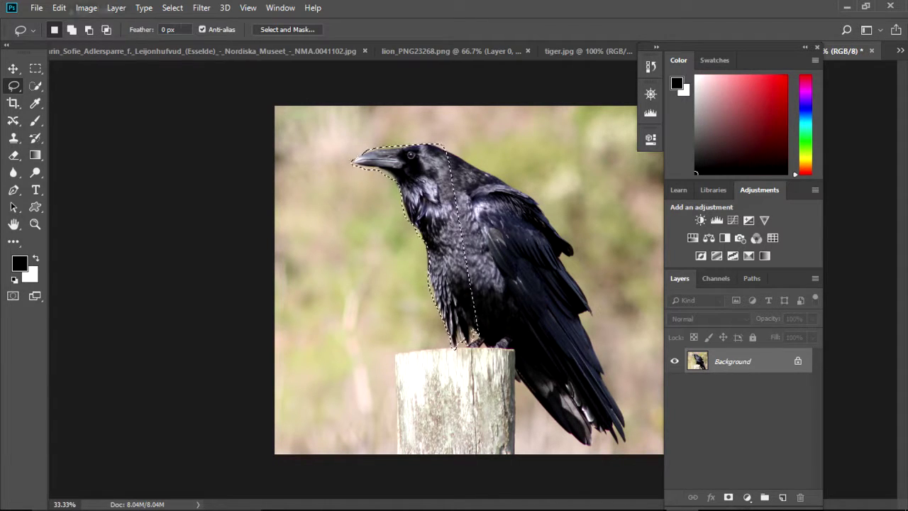
left_click(61, 8)
left_click(306, 239)
scroll(580, 111, "up", 5)
left_click(567, 84)
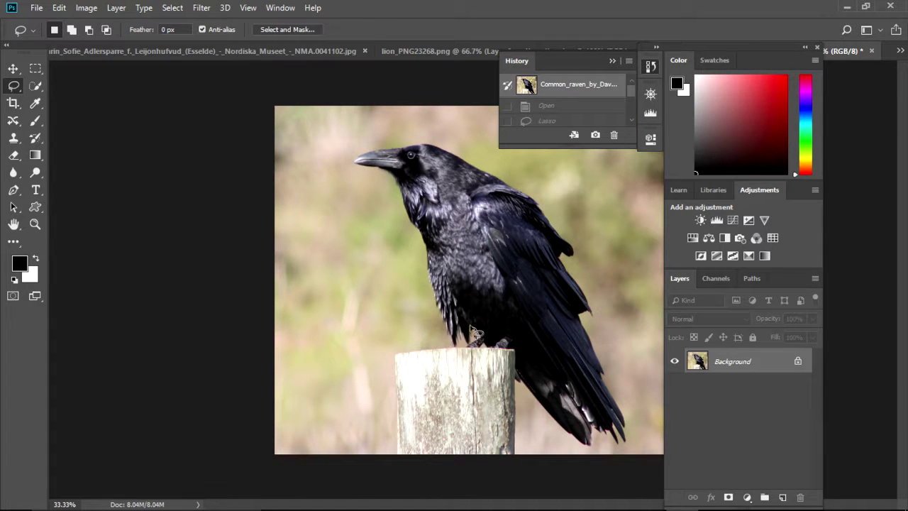
Select the whole raven without the post using the Lasso tool and bring the selection into the composite
mouse_move(457, 335)
left_mouse_down()
mouse_move(410, 222)
mouse_move(372, 171)
mouse_move(397, 149)
mouse_move(444, 146)
mouse_move(511, 186)
left_mouse_up()
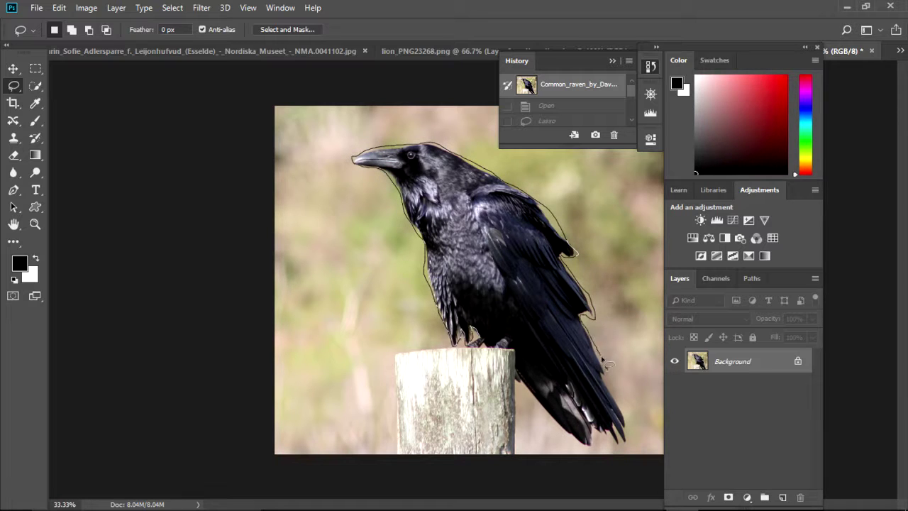
mouse_move(586, 449)
left_mouse_down()
mouse_move(550, 428)
mouse_move(513, 354)
mouse_move(469, 346)
left_mouse_up()
key("v")
mouse_move(475, 242)
left_mouse_down()
mouse_move(156, 89)
mouse_move(26, 51)
left_mouse_up()
Rearrange the History panel and the docked panels, and close the portrait, lion and tiger documents
left_click_drag(573, 62, 607, 169)
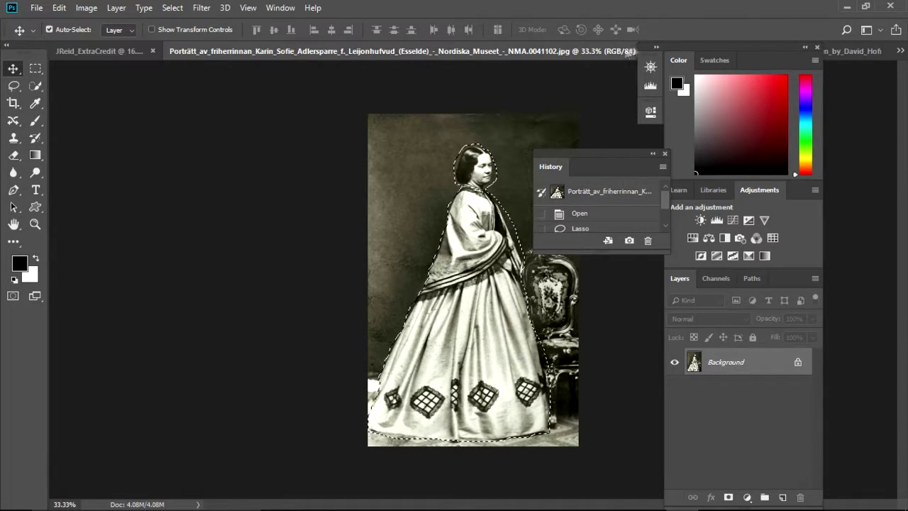
left_click_drag(712, 50, 757, 109)
left_click(647, 52)
left_click(339, 51)
Move the raven on Layer 10 to the composite's upper centre, beside the lion's head
left_click_drag(504, 243, 594, 341)
scroll(774, 447, "down", 3)
left_click(804, 426)
left_click(810, 481)
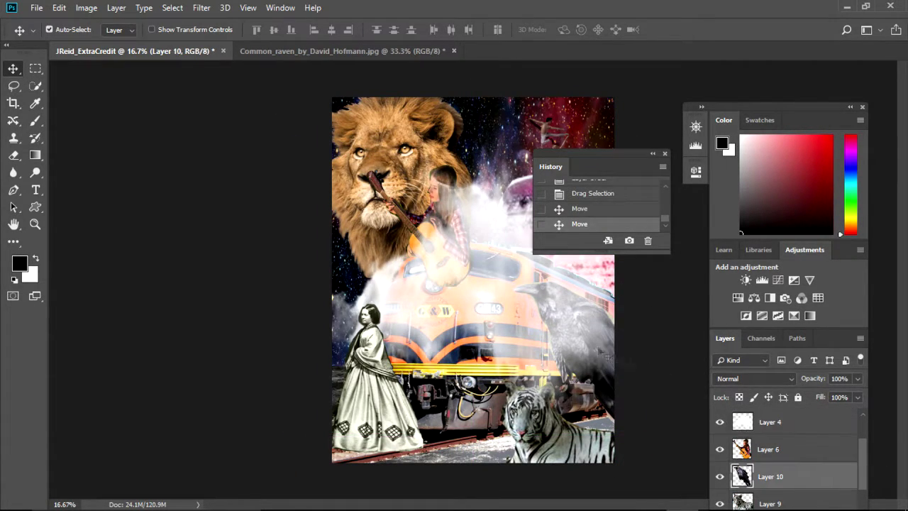
left_click_drag(611, 384, 511, 197)
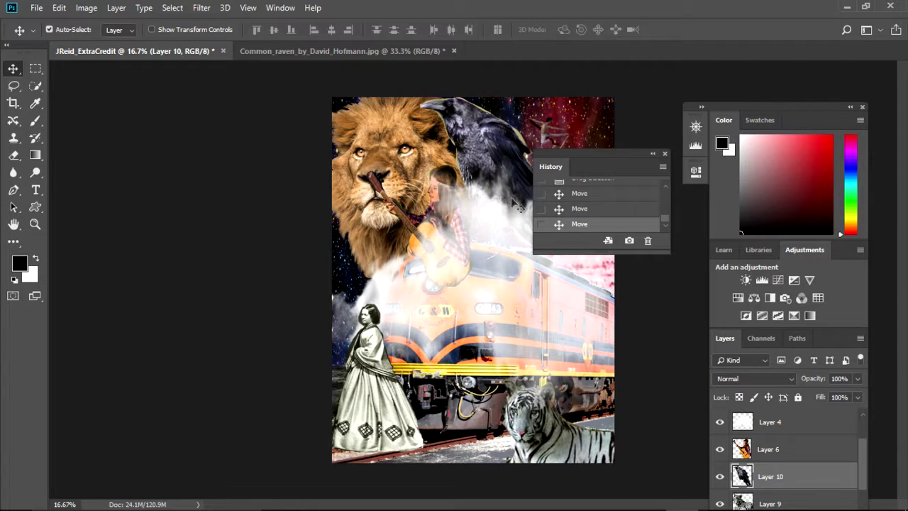
Scale the raven down to about 37% width and 45% height and move it below the lion's mane
left_click(84, 8)
left_click(277, 320)
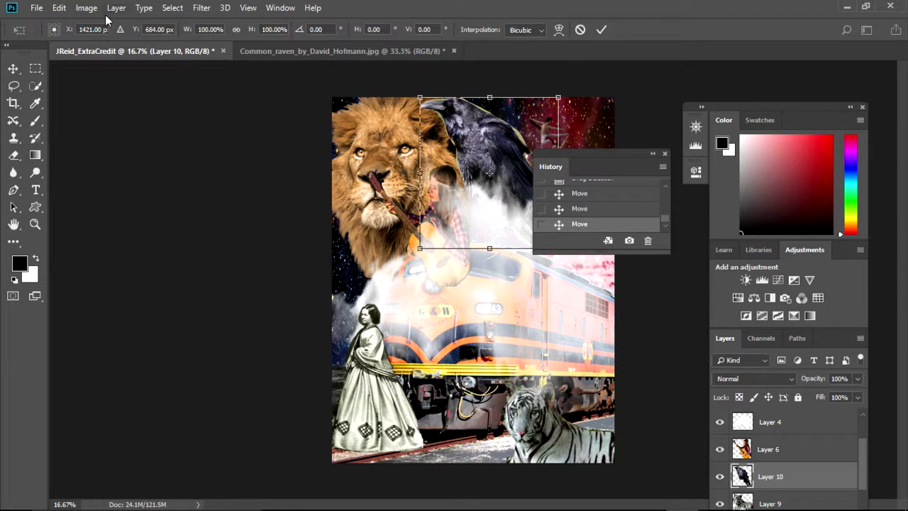
left_click(36, 8)
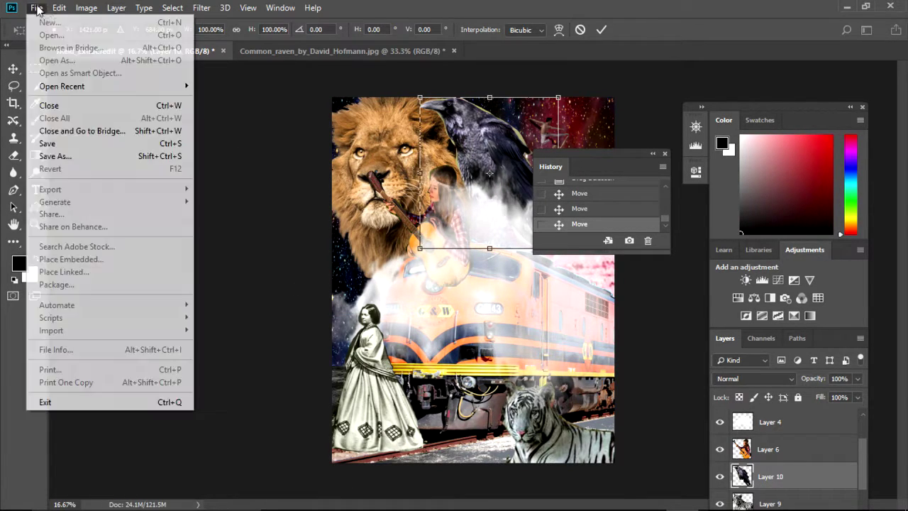
mouse_move(105, 304)
left_click(266, 323)
left_click_drag(420, 248, 509, 165)
left_click_drag(526, 118, 370, 274)
Rotate the raven about 55 degrees at the composite's left edge and apply the transformation
left_click(59, 8)
mouse_move(231, 304)
left_click(267, 335)
left_click_drag(403, 235, 353, 275)
left_click(13, 68)
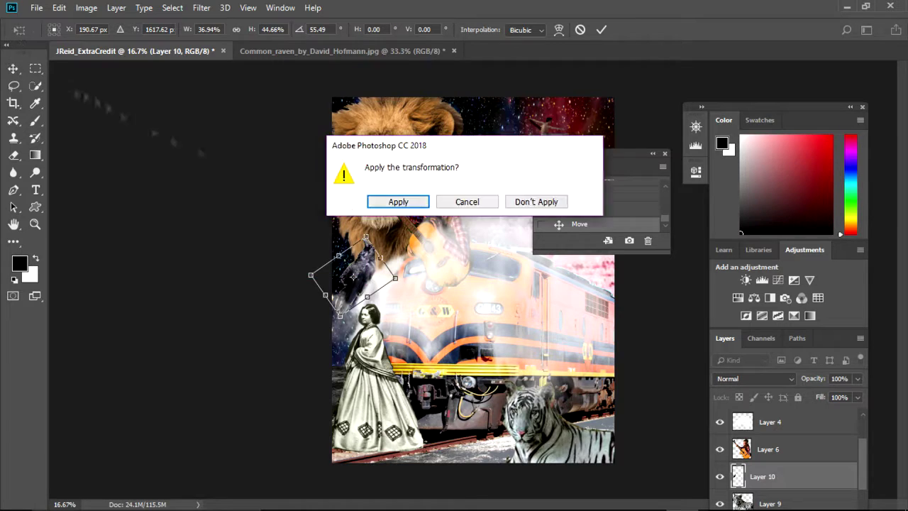
left_click(395, 201)
Rotate the woman in the dress on Layer 7 to about -46 degrees, position her in front of the train, and apply the transformation
left_click(390, 407)
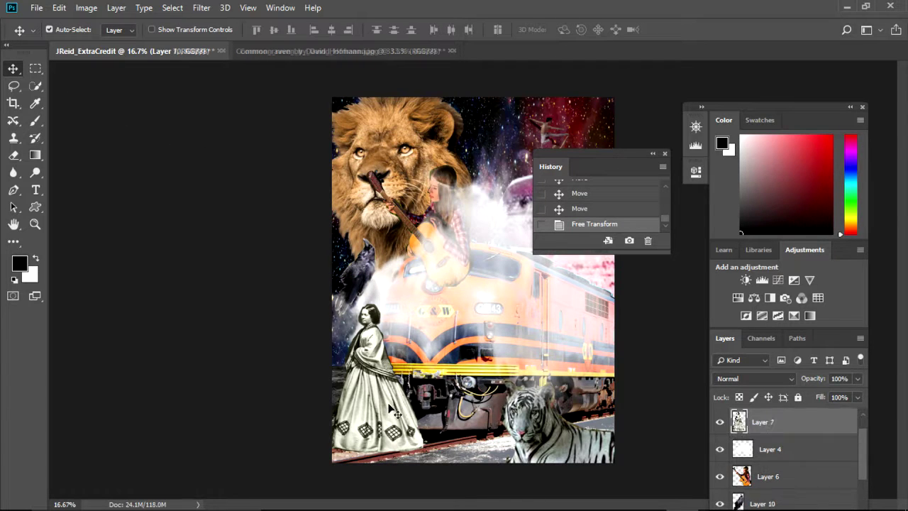
left_click(58, 7)
mouse_move(168, 305)
left_click(279, 336)
left_click_drag(426, 303, 361, 293)
left_click_drag(372, 368, 396, 360)
left_click_drag(374, 283, 369, 287)
left_click_drag(613, 155, 779, 25)
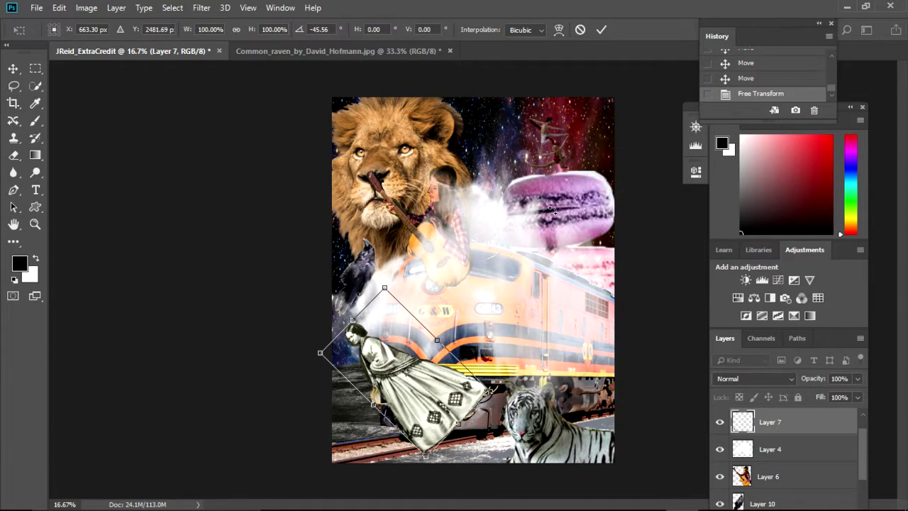
left_click(15, 72)
left_click(416, 211)
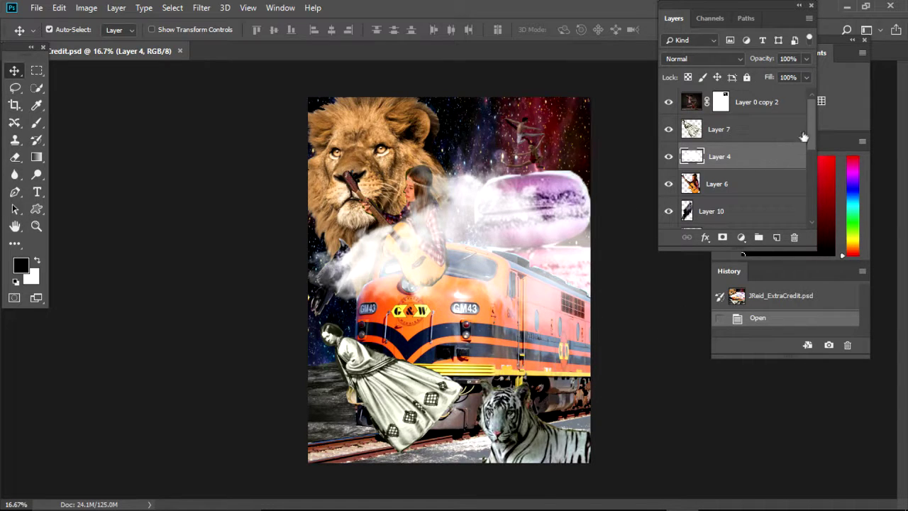
Open window-1202902_960_720 from the extra credit folder in File Explorer with Adobe Photoshop CC 2018
left_click_drag(813, 123, 795, 95)
mouse_move(454, 505)
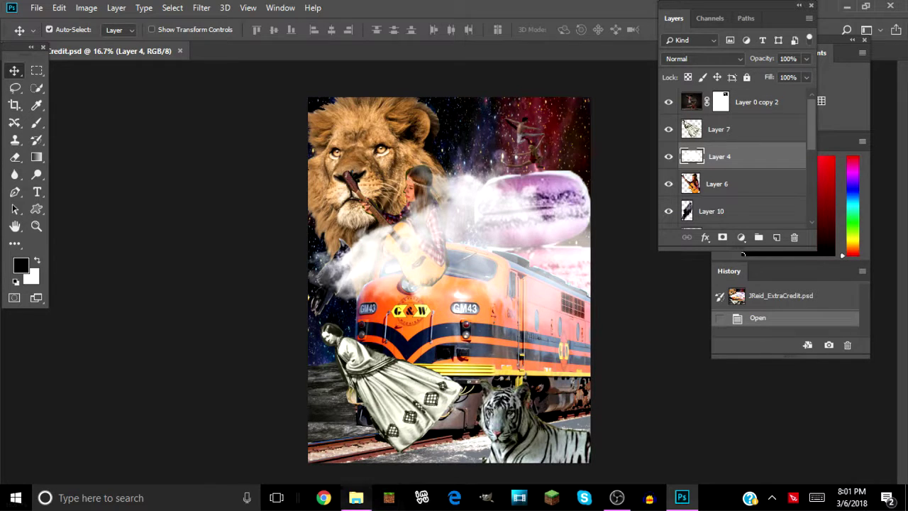
left_click(356, 497)
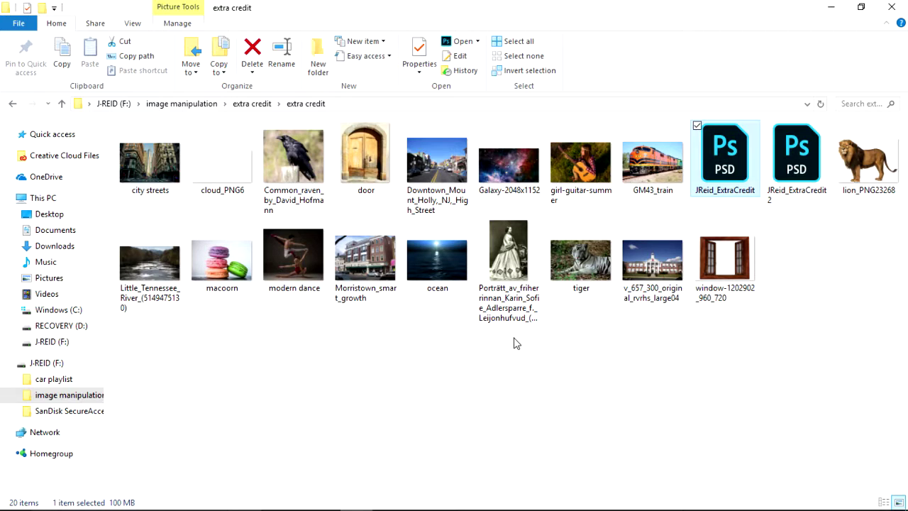
left_click(722, 264)
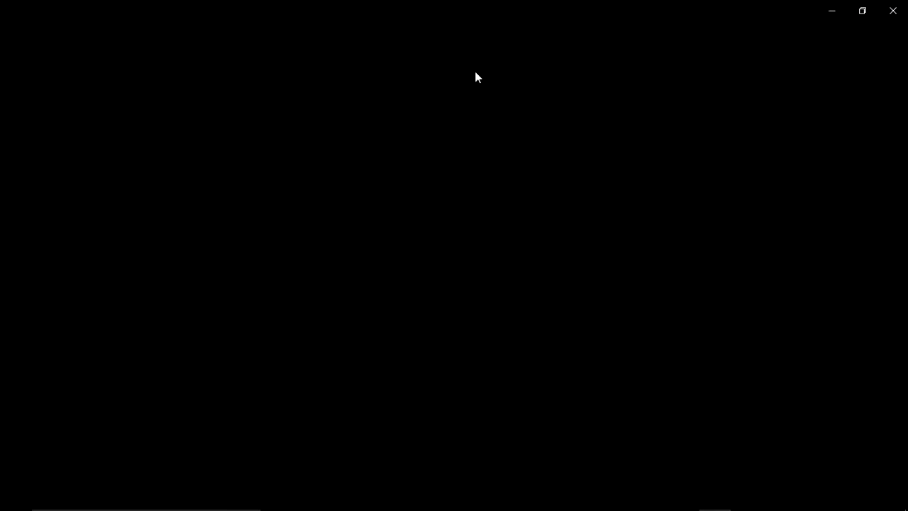
left_click(895, 9)
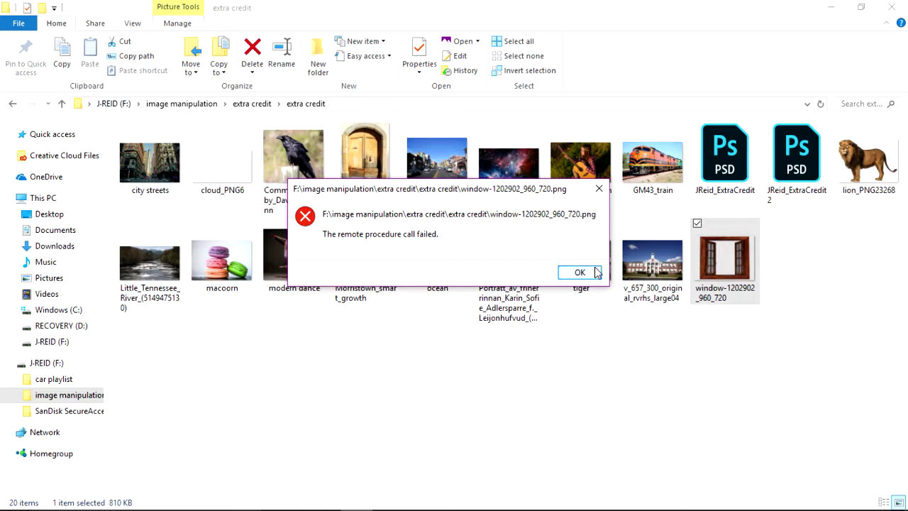
left_click(580, 272)
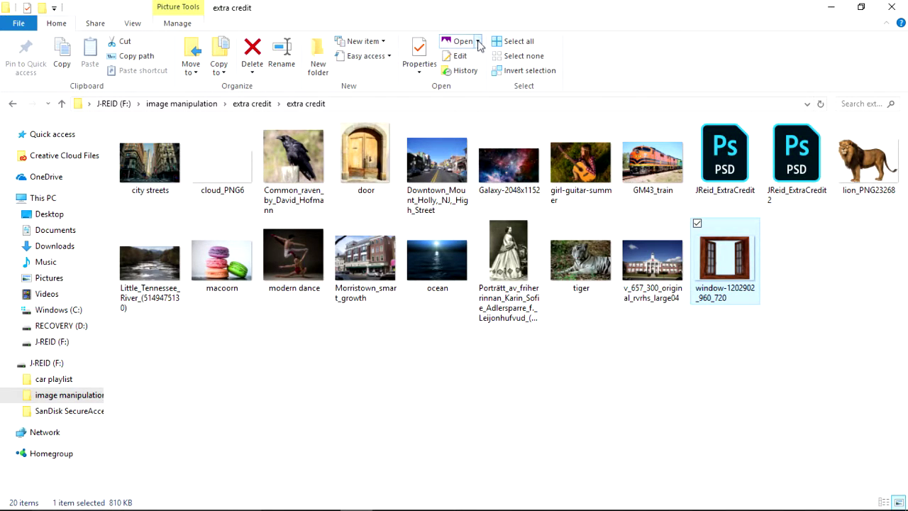
left_click(477, 41)
left_click(458, 75)
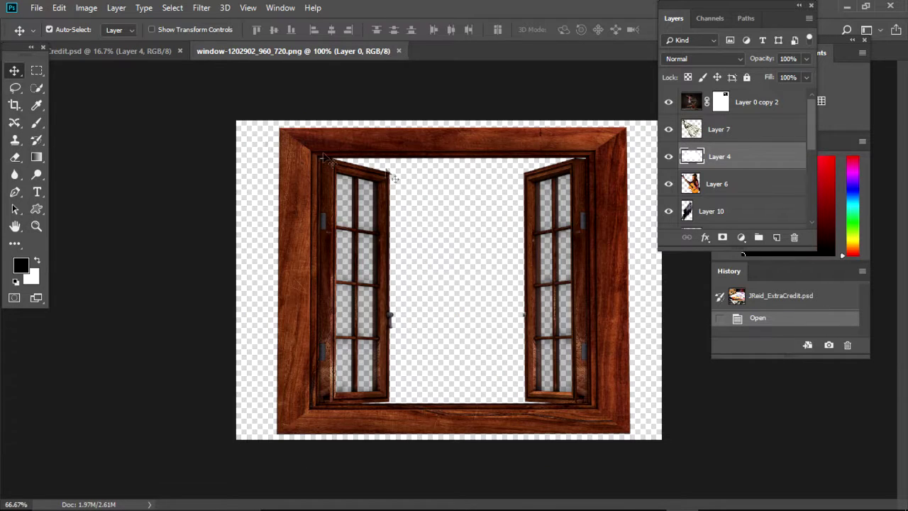
Select the wooden window frame and shutters with the Quick Selection tool and bring them into the composite between the lion's head and the dancer
left_click(34, 88)
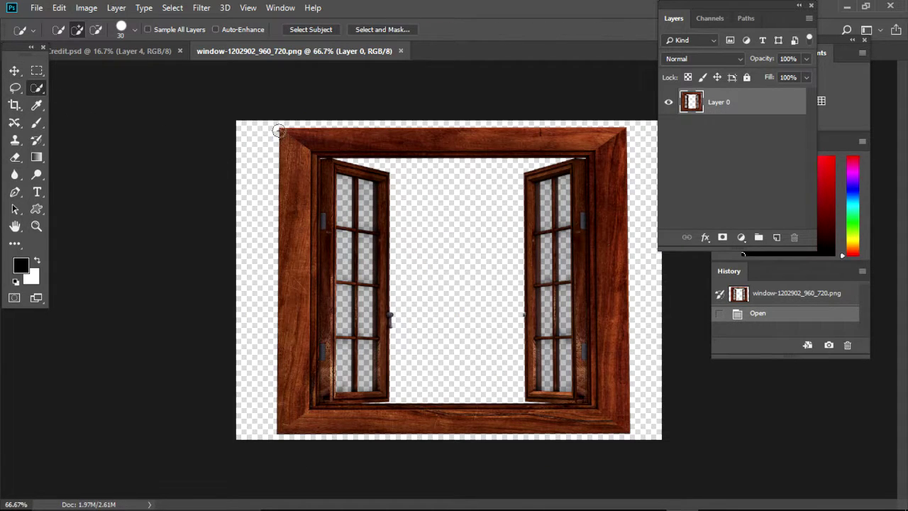
mouse_move(281, 128)
left_mouse_down()
mouse_move(374, 216)
mouse_move(585, 353)
mouse_move(652, 435)
mouse_move(578, 420)
mouse_move(398, 427)
mouse_move(281, 402)
mouse_move(265, 383)
mouse_move(266, 345)
mouse_move(315, 268)
mouse_move(321, 211)
mouse_move(391, 193)
mouse_move(390, 305)
mouse_move(369, 240)
mouse_move(377, 183)
mouse_move(402, 146)
mouse_move(441, 124)
mouse_move(601, 136)
left_mouse_up()
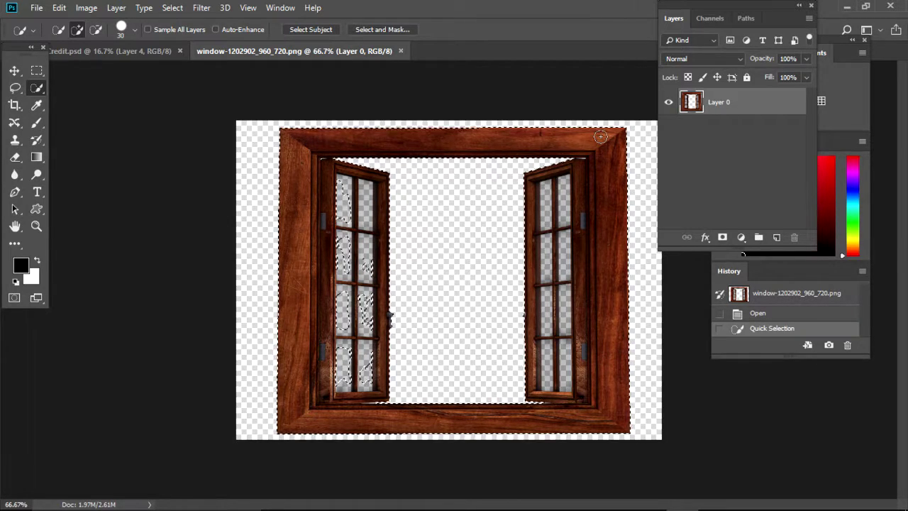
left_click(15, 70)
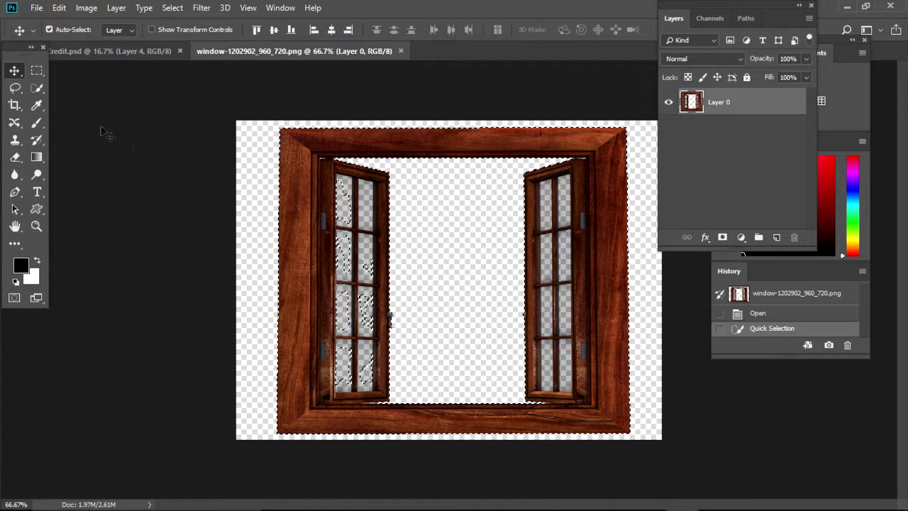
left_click_drag(476, 244, 202, 103)
left_click_drag(465, 138, 241, 62)
left_click_drag(114, 51, 462, 93)
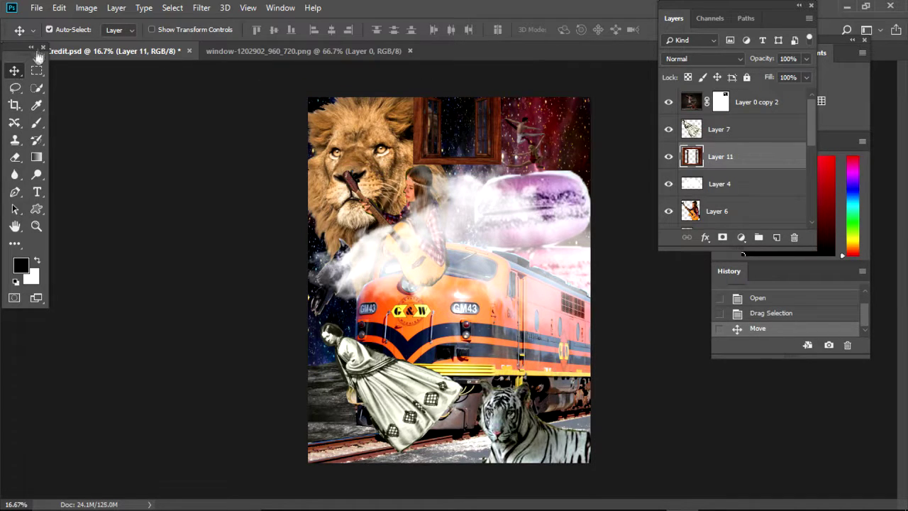
Scale the wooden window on Layer 11 with Free Transform to about 509% width and 606% height, extending beyond the canvas
left_click(59, 7)
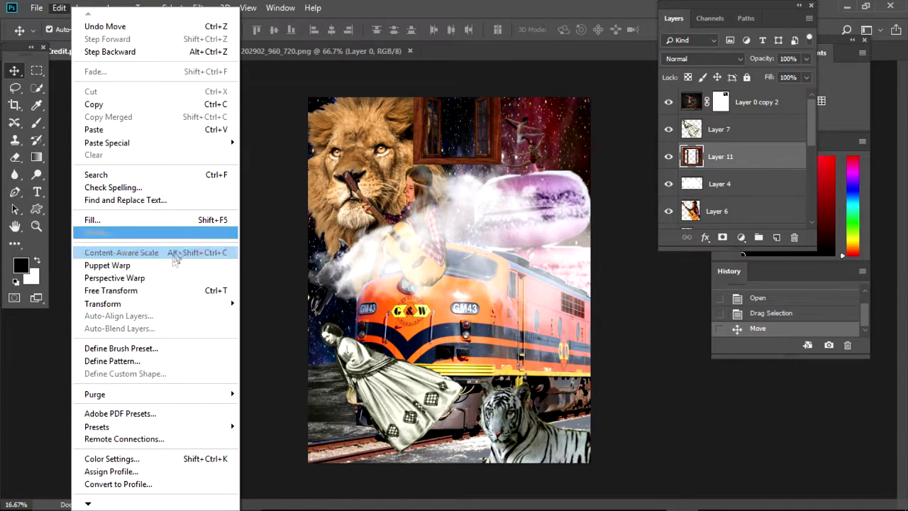
mouse_move(154, 312)
left_click(284, 324)
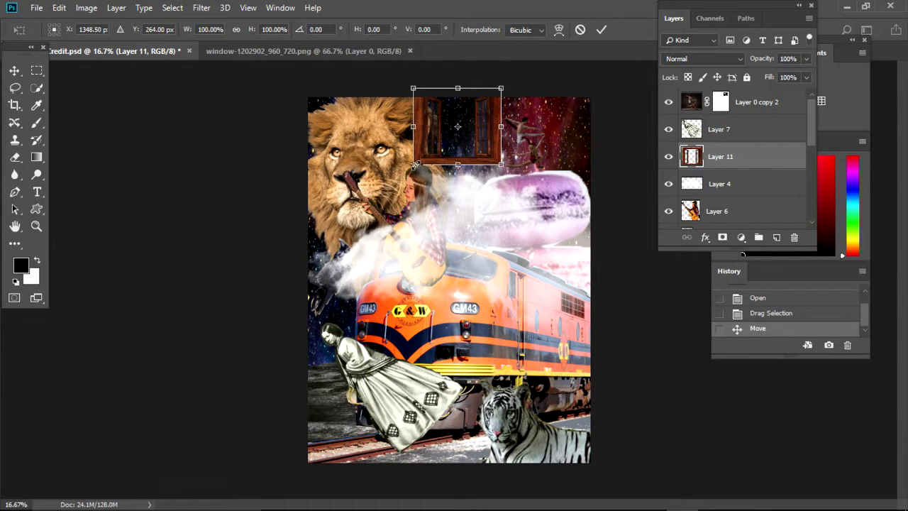
left_click_drag(413, 164, 251, 464)
mouse_move(243, 470)
left_mouse_down()
mouse_move(236, 483)
mouse_move(233, 475)
left_mouse_up()
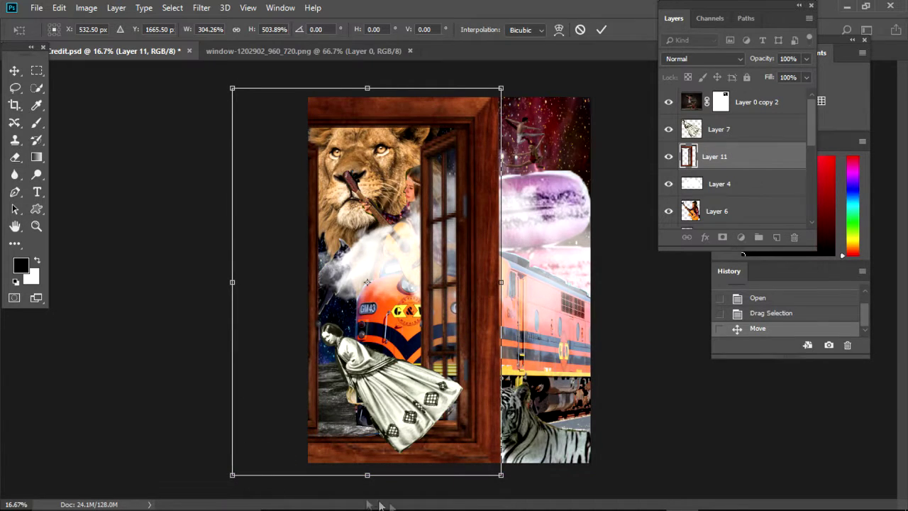
left_click_drag(503, 475, 684, 474)
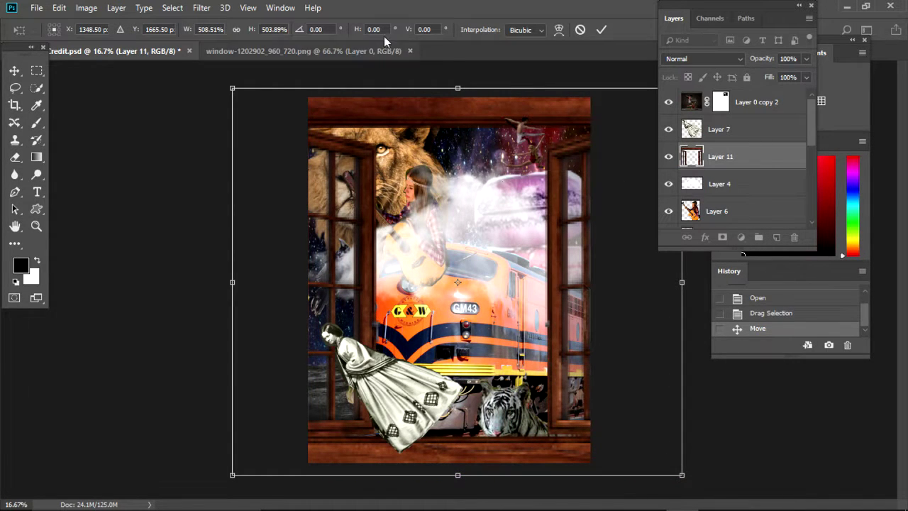
left_click_drag(459, 88, 442, 45)
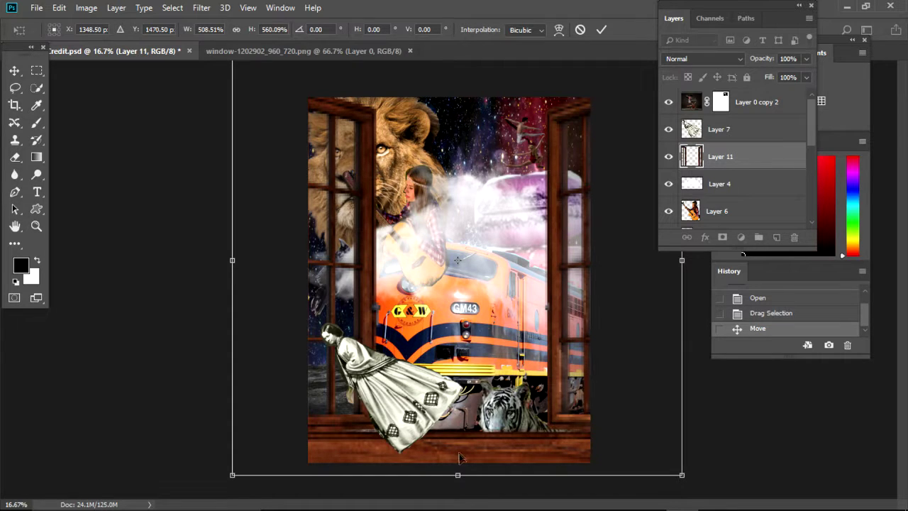
left_click_drag(457, 476, 450, 506)
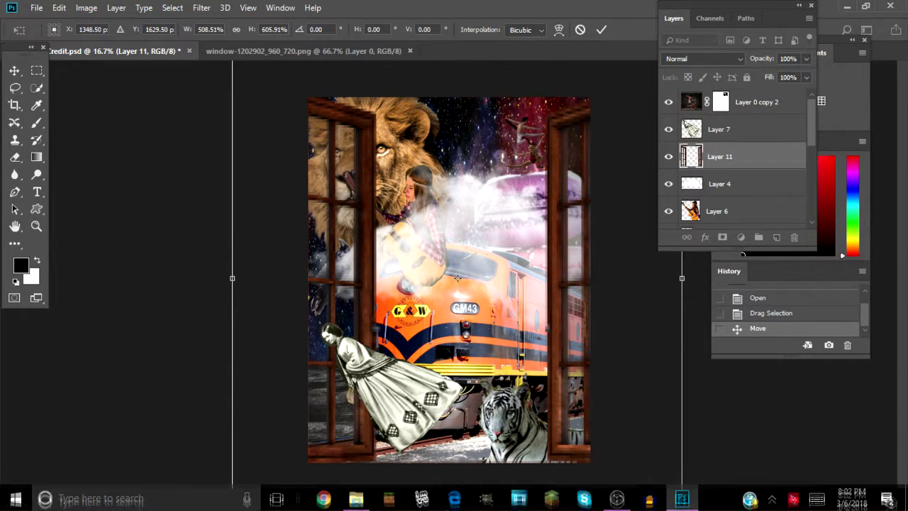
Shift the enlarged window up and to the left so its shutters and bottom sill frame the composite, and apply the transformation
left_click_drag(452, 225, 428, 218)
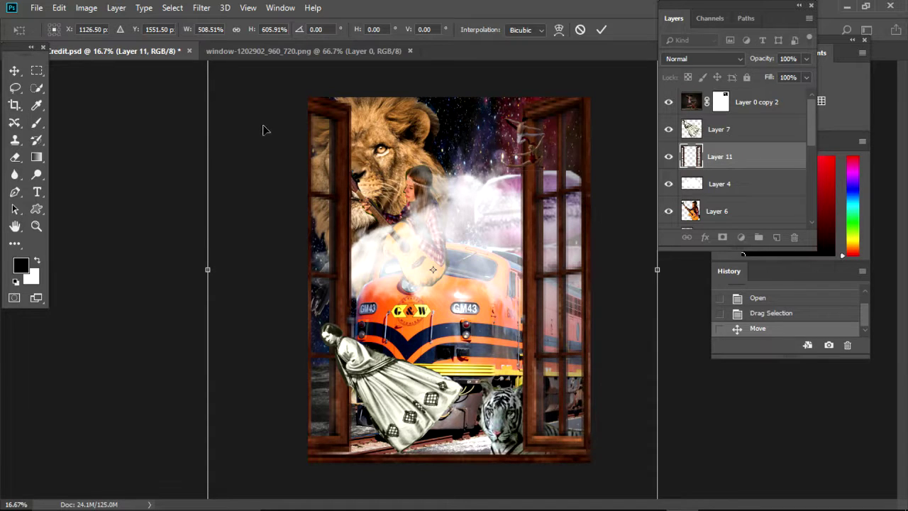
left_click(14, 72)
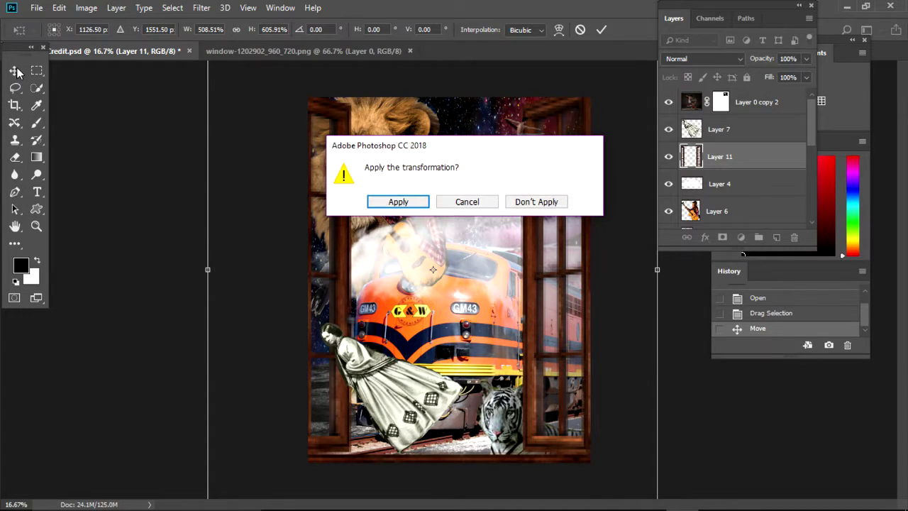
left_click(399, 202)
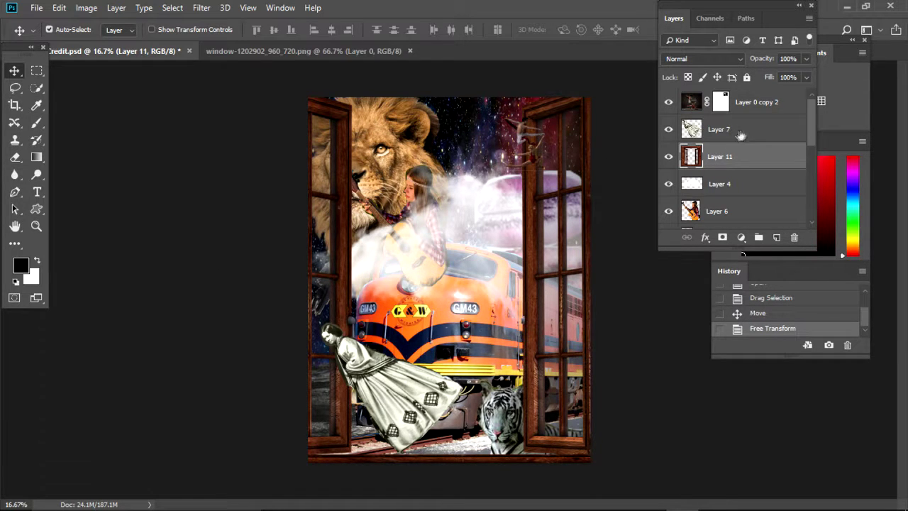
Place Layer 11 with the window between Layer 0 copy 2 and Layer 7 in the layer order, and save the composite
left_click_drag(767, 162, 730, 125)
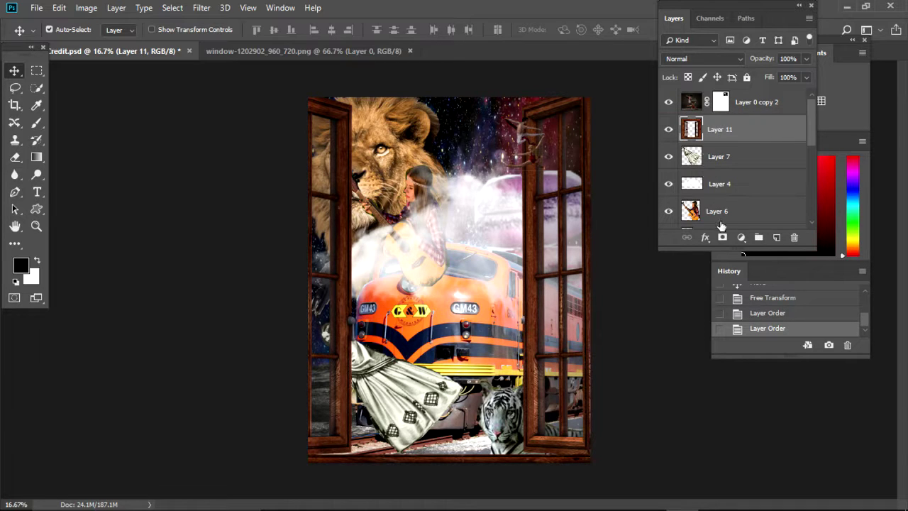
left_click_drag(760, 134, 750, 101)
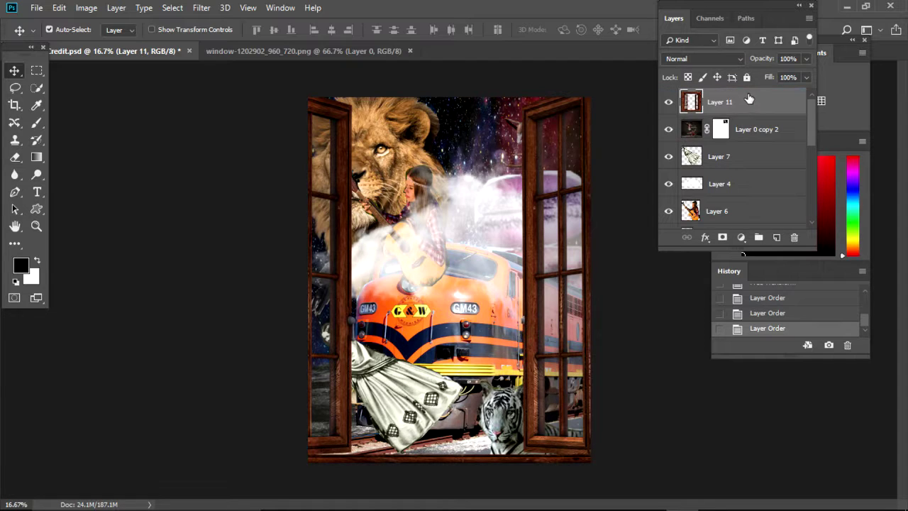
left_click_drag(749, 100, 759, 130)
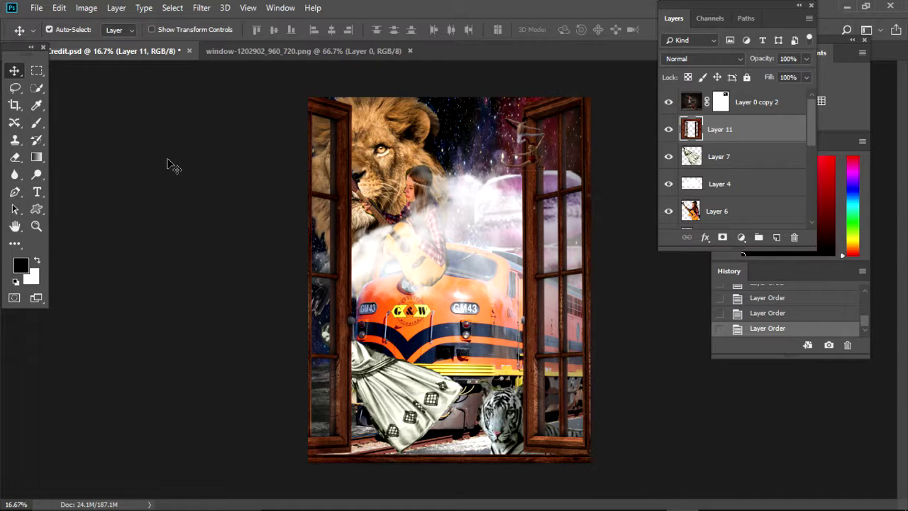
left_click(36, 8)
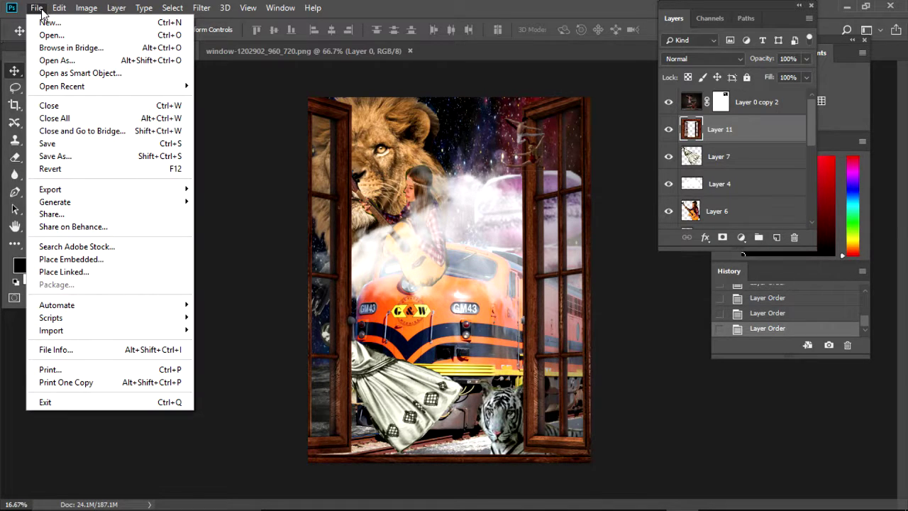
left_click(97, 151)
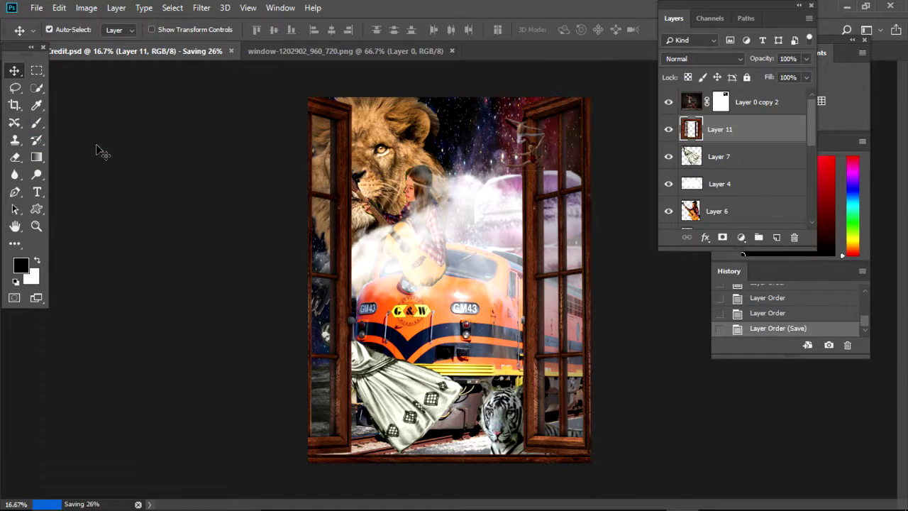